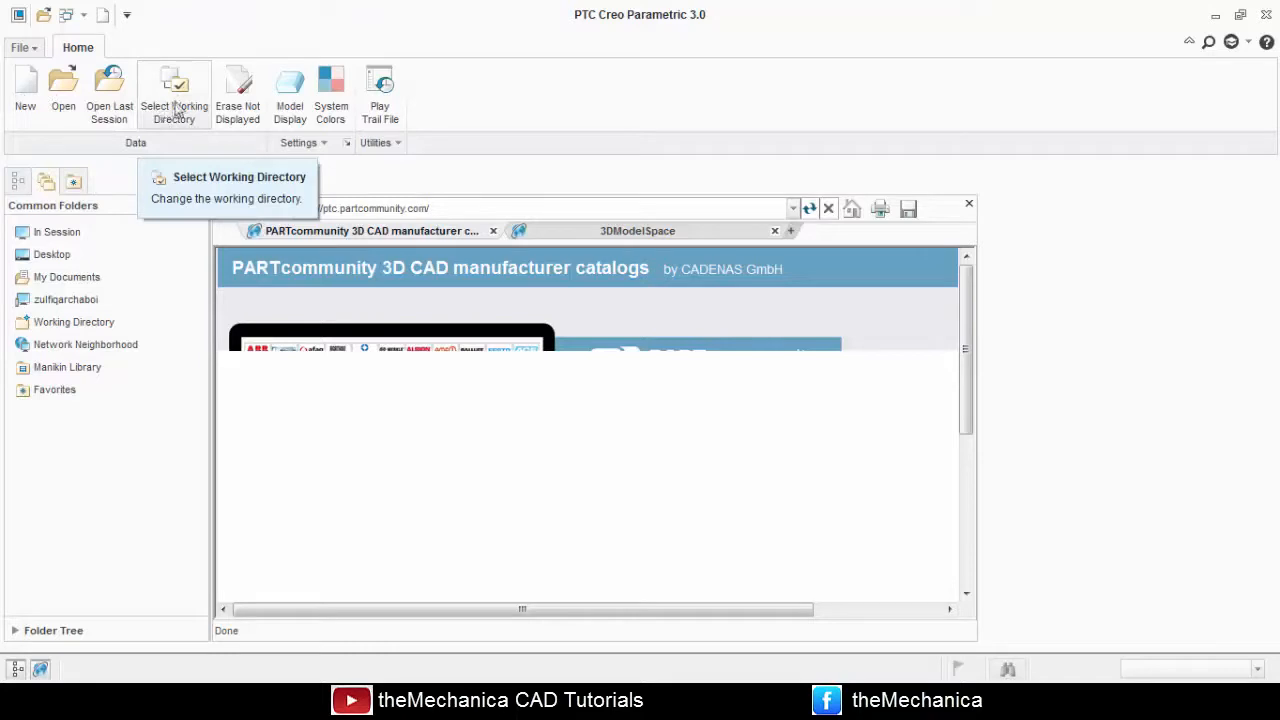
Set the working directory to the Creo Tutorials folder inside Workbook on drive E.
click(186, 120)
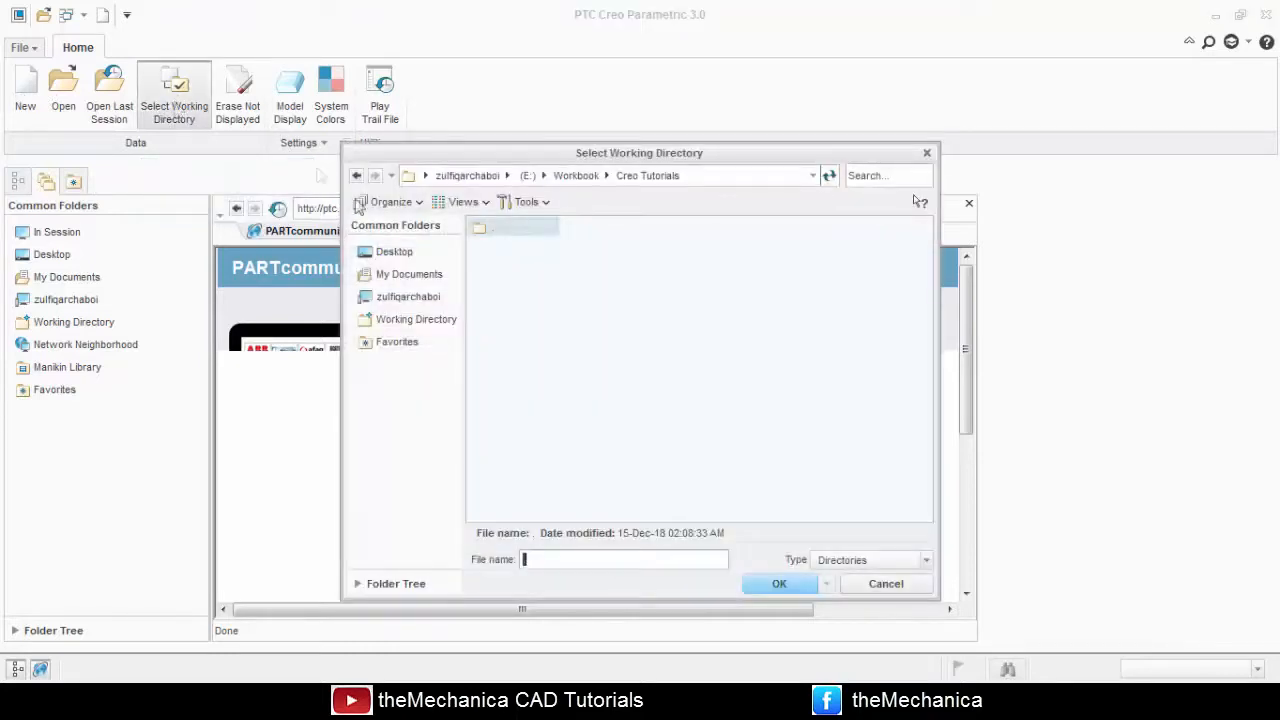
click(576, 175)
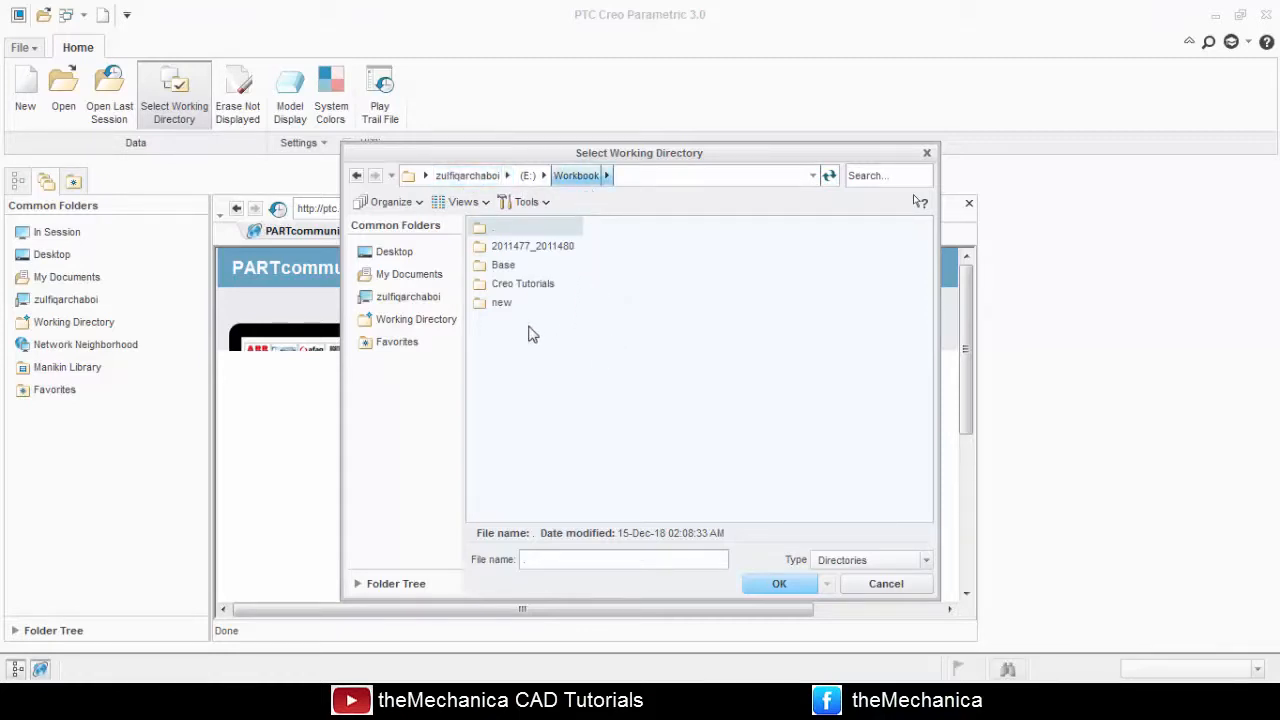
click(537, 287)
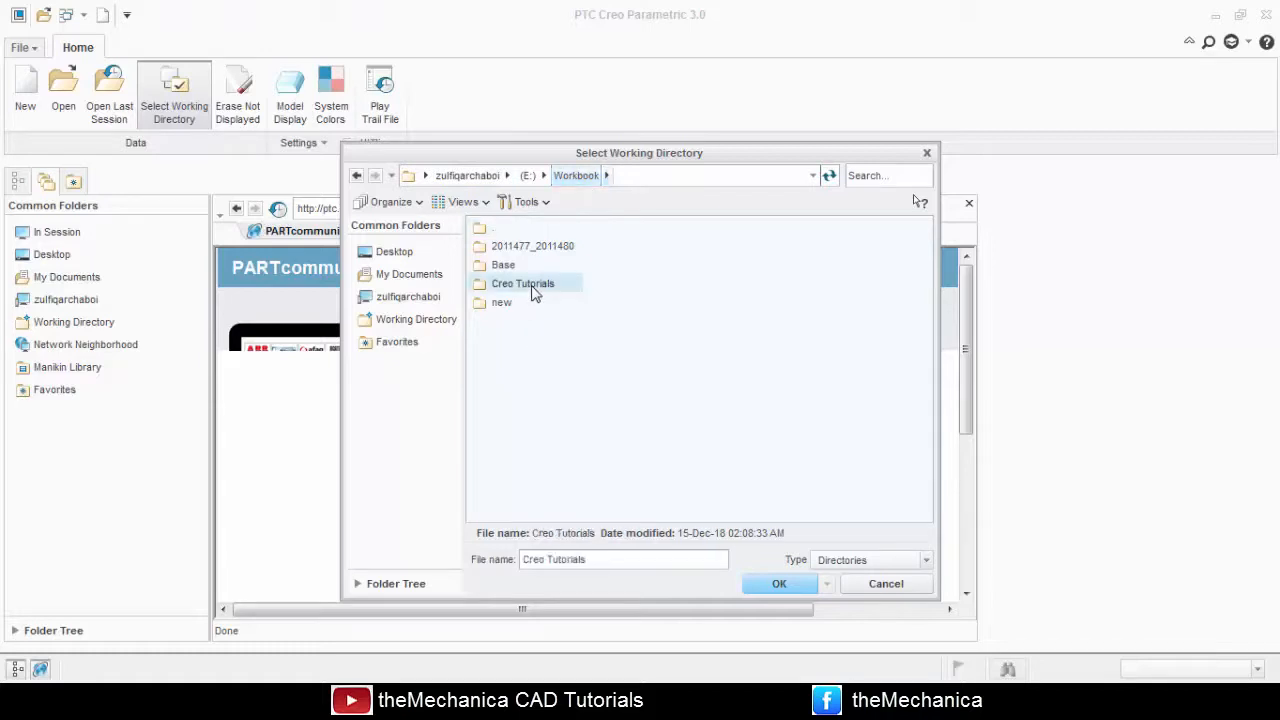
click(773, 588)
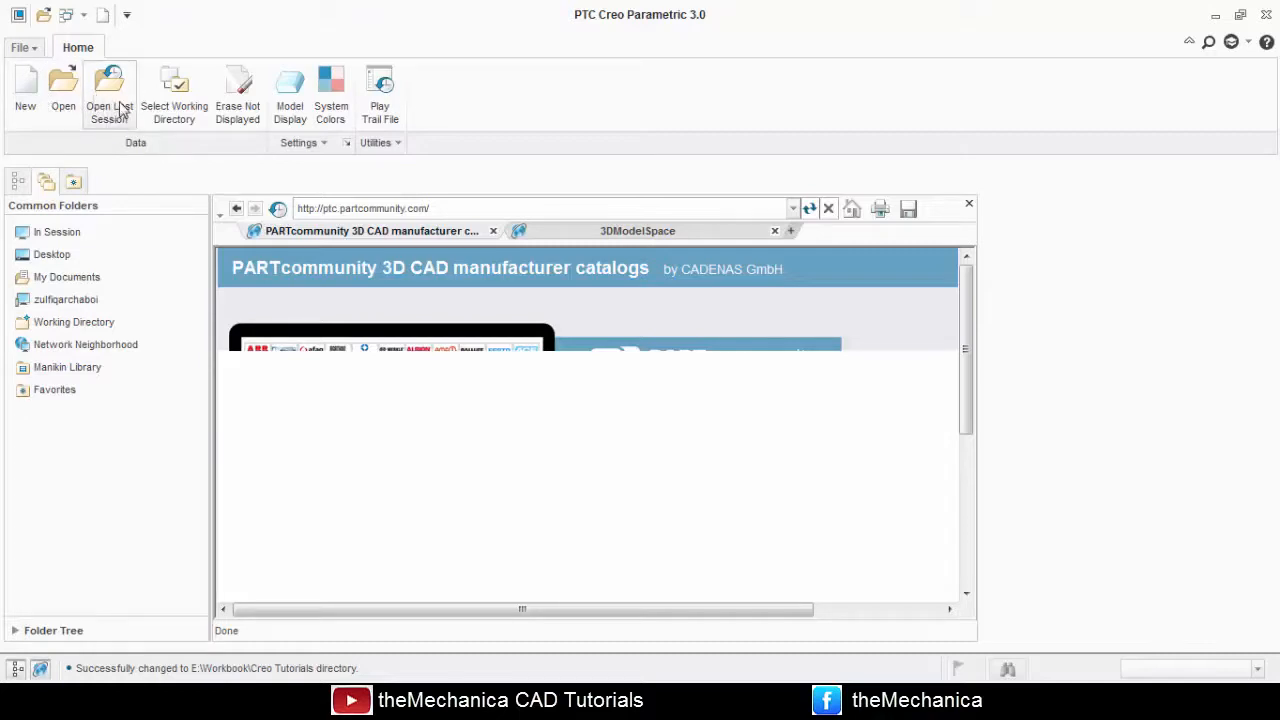
Open the part base.prt from the new folder inside Workbook.
click(63, 95)
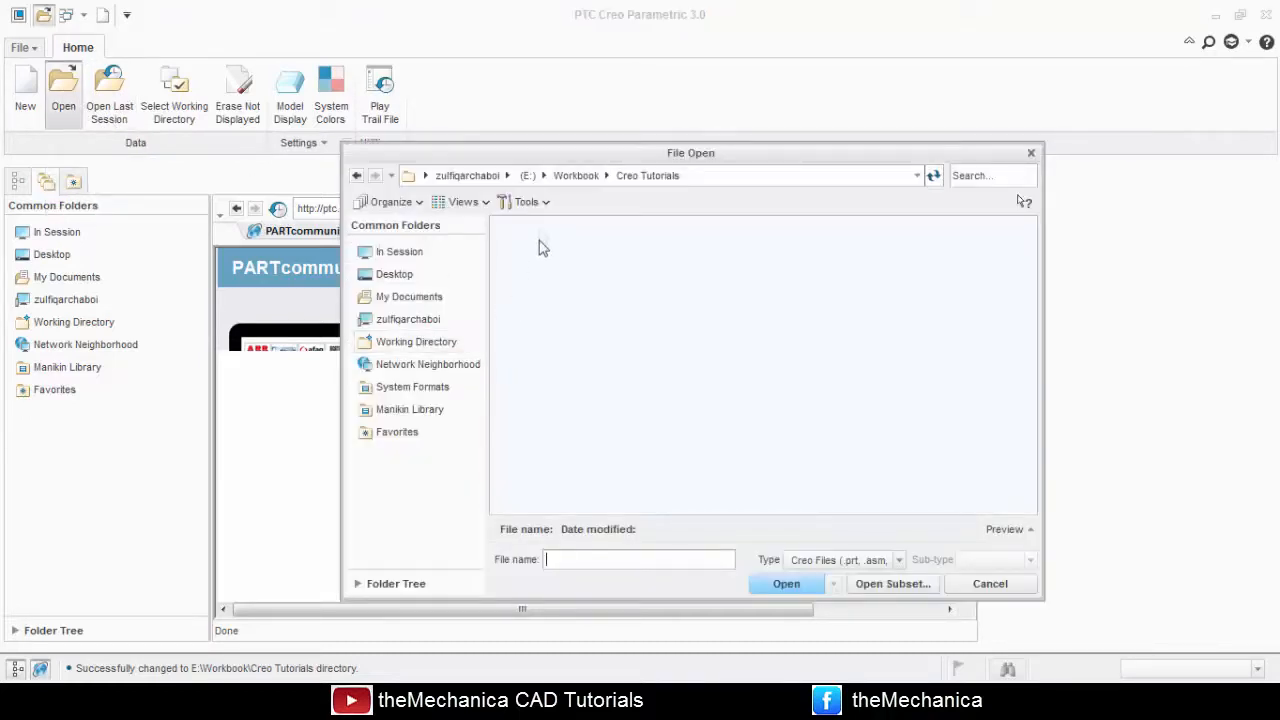
click(576, 175)
double_click(540, 290)
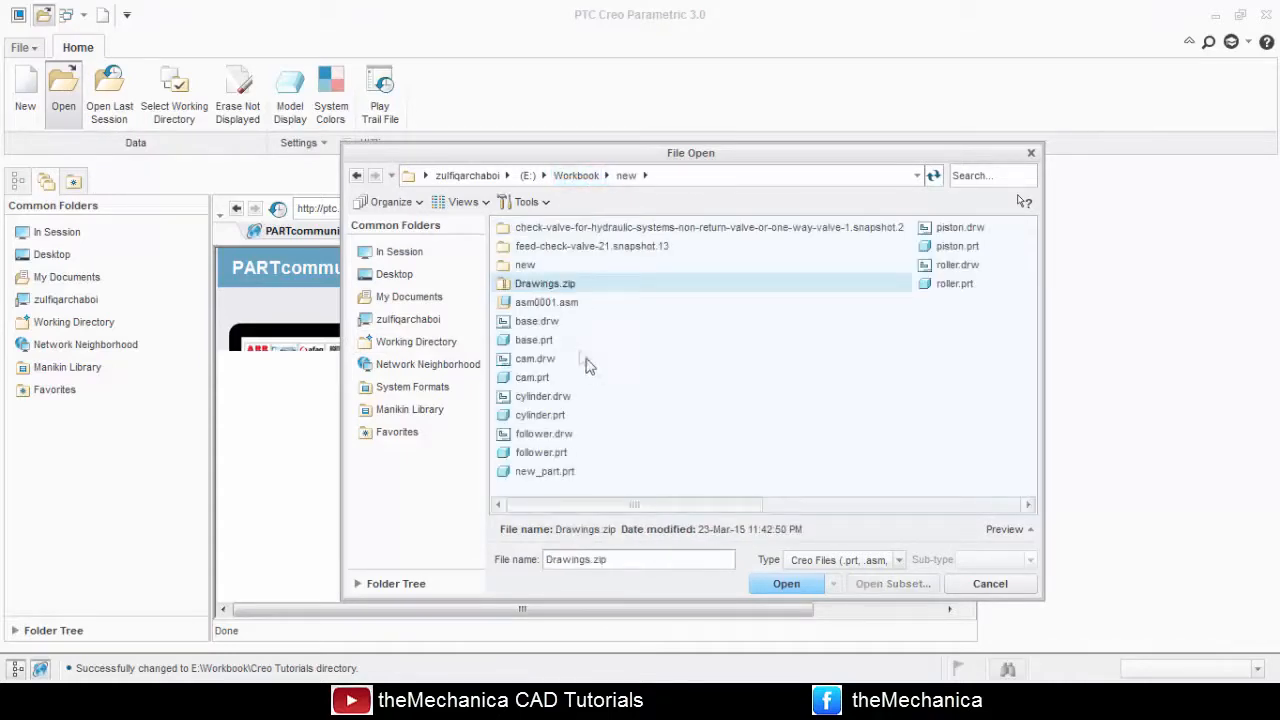
click(533, 340)
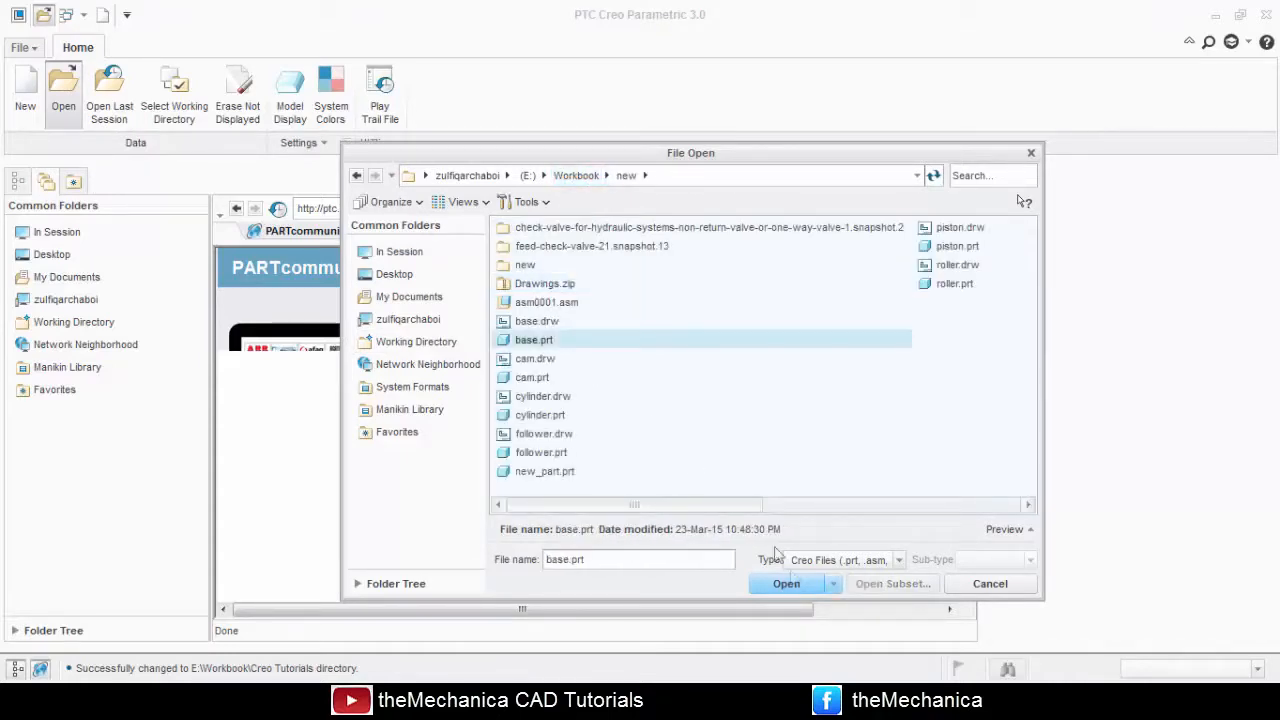
click(786, 583)
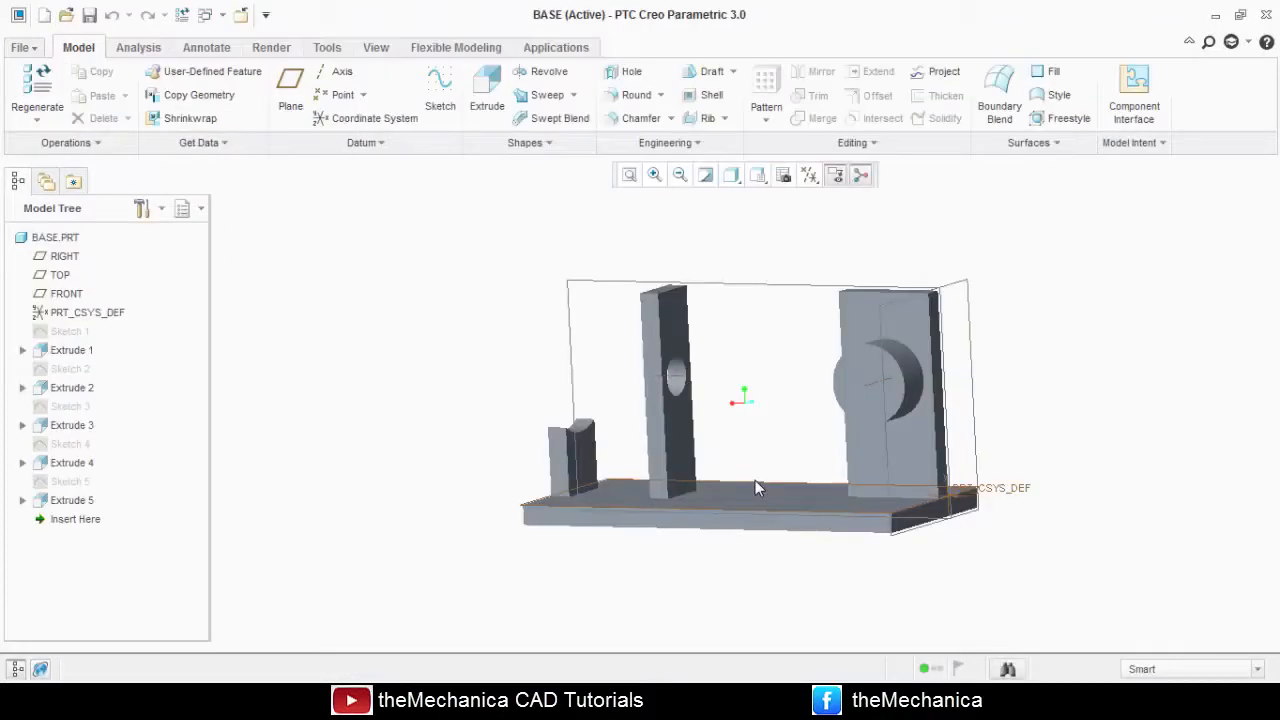
Turn off the display of all datum axes, points, coordinate systems and planes in the base model.
middle_drag(504, 365, 484, 389)
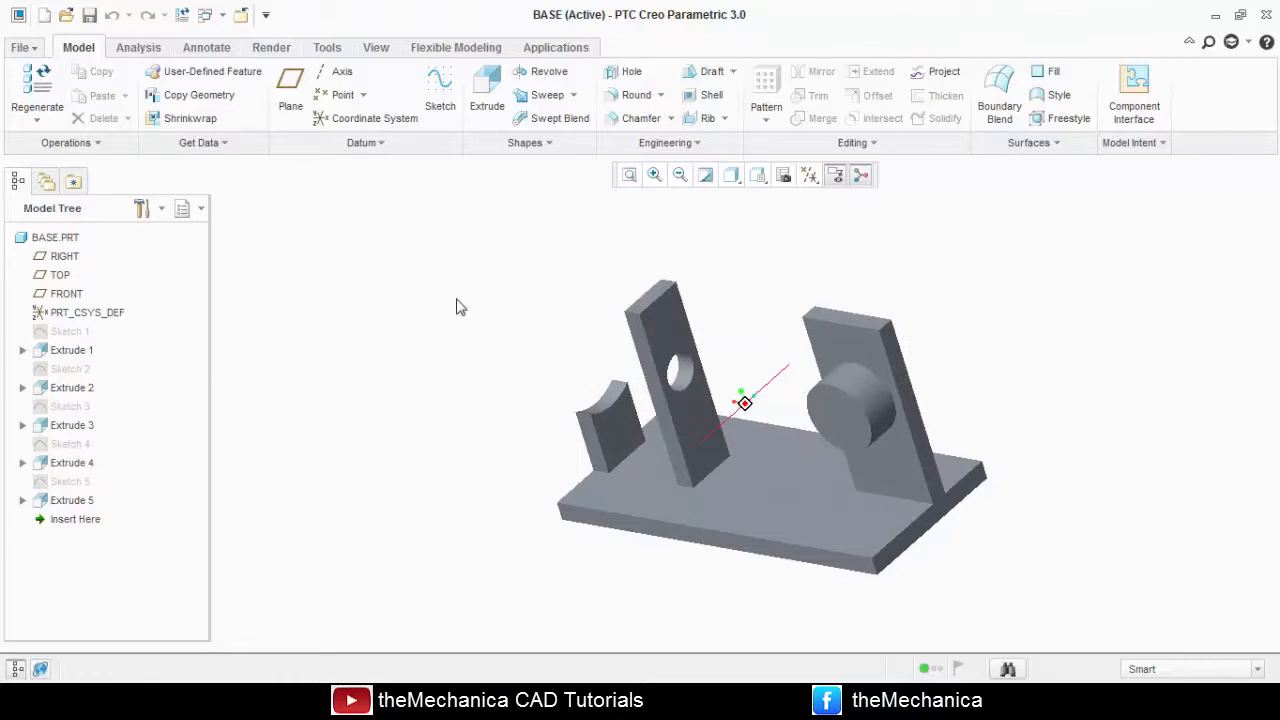
middle_drag(474, 313, 457, 371)
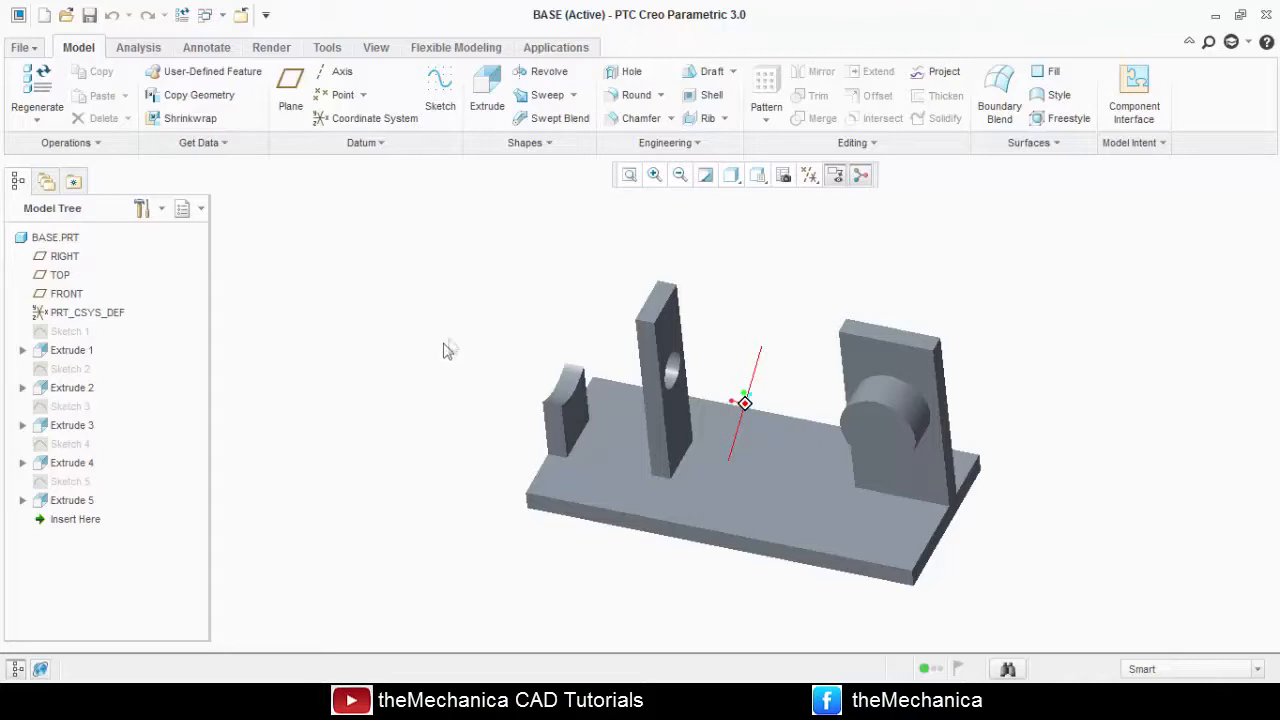
middle_drag(474, 334, 440, 313)
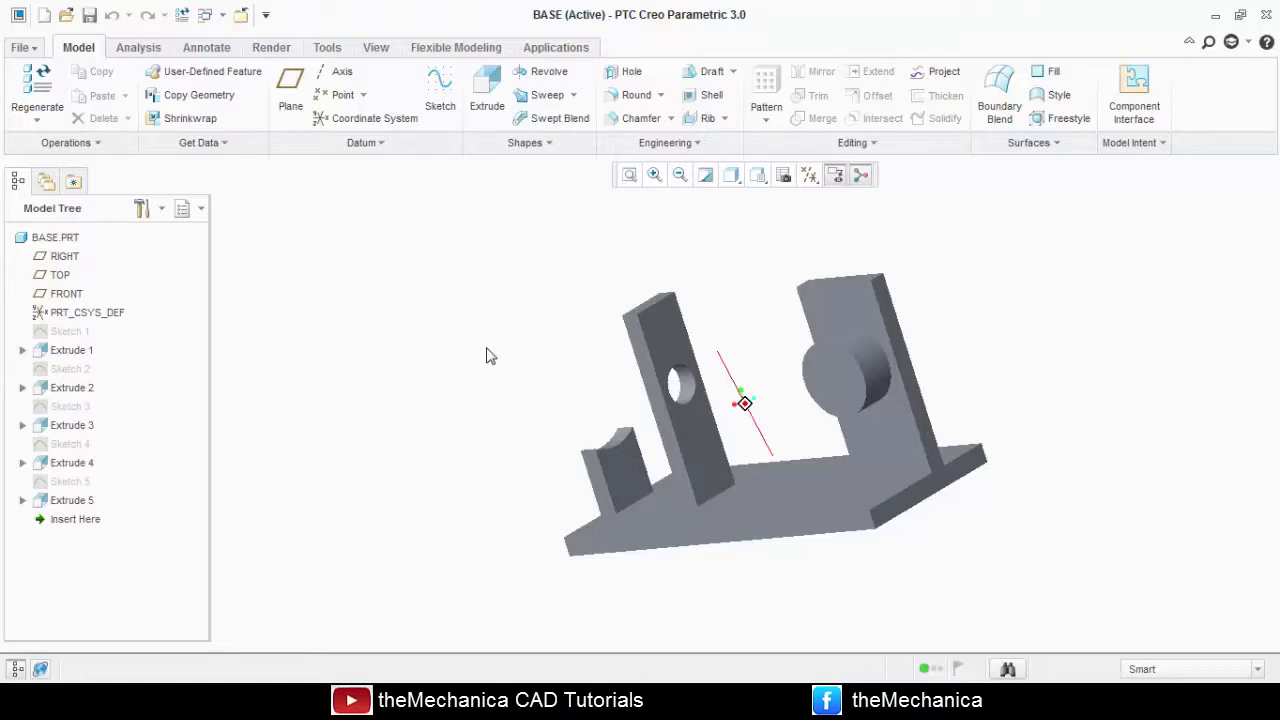
middle_drag(489, 356, 331, 500)
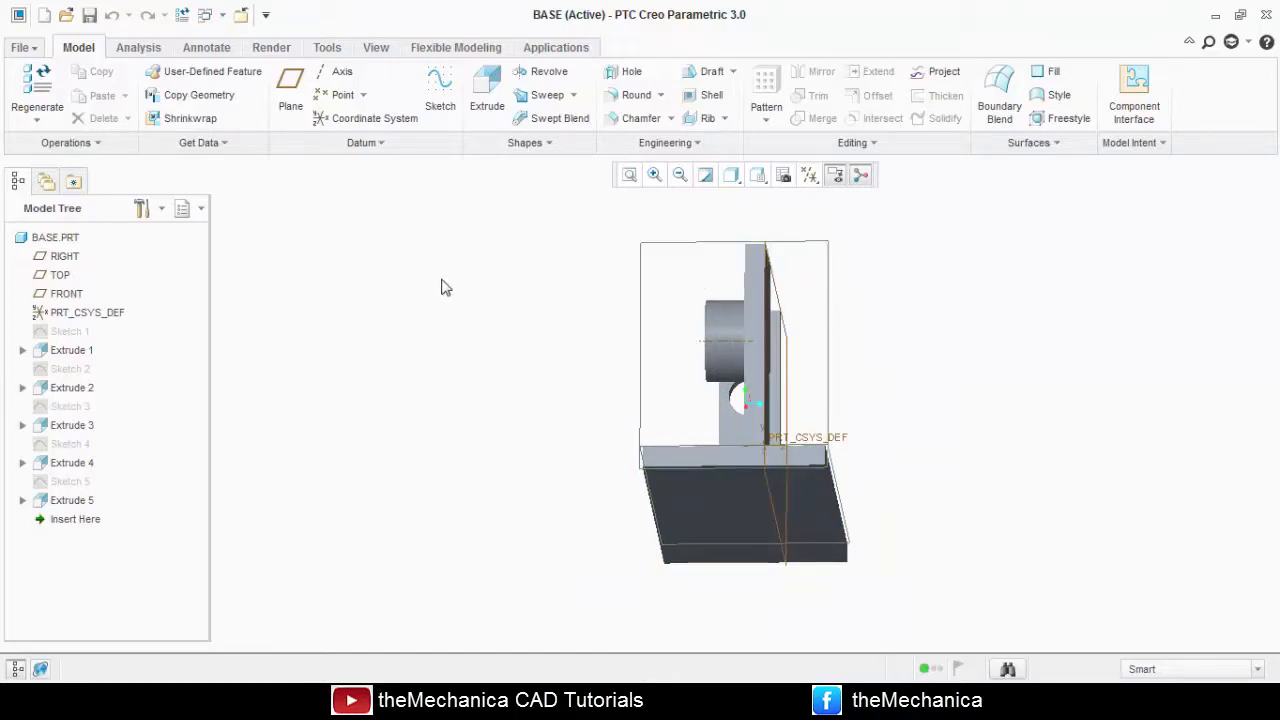
click(808, 177)
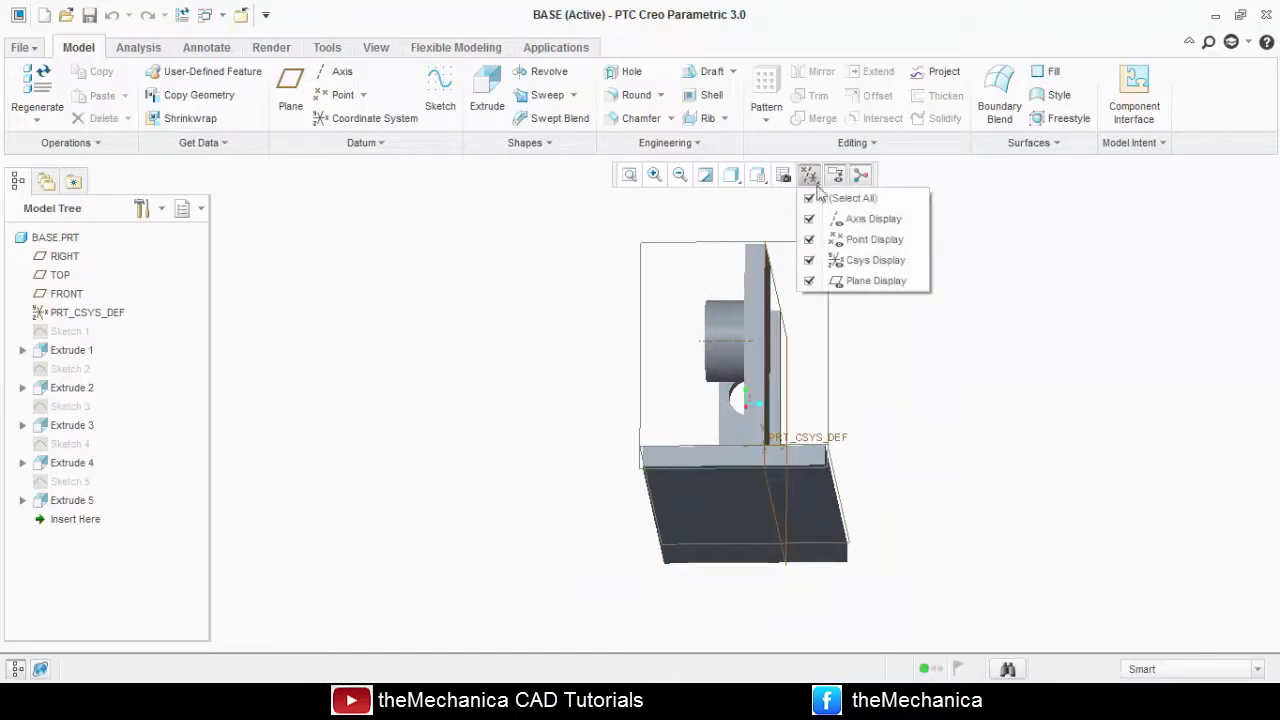
click(811, 200)
click(543, 280)
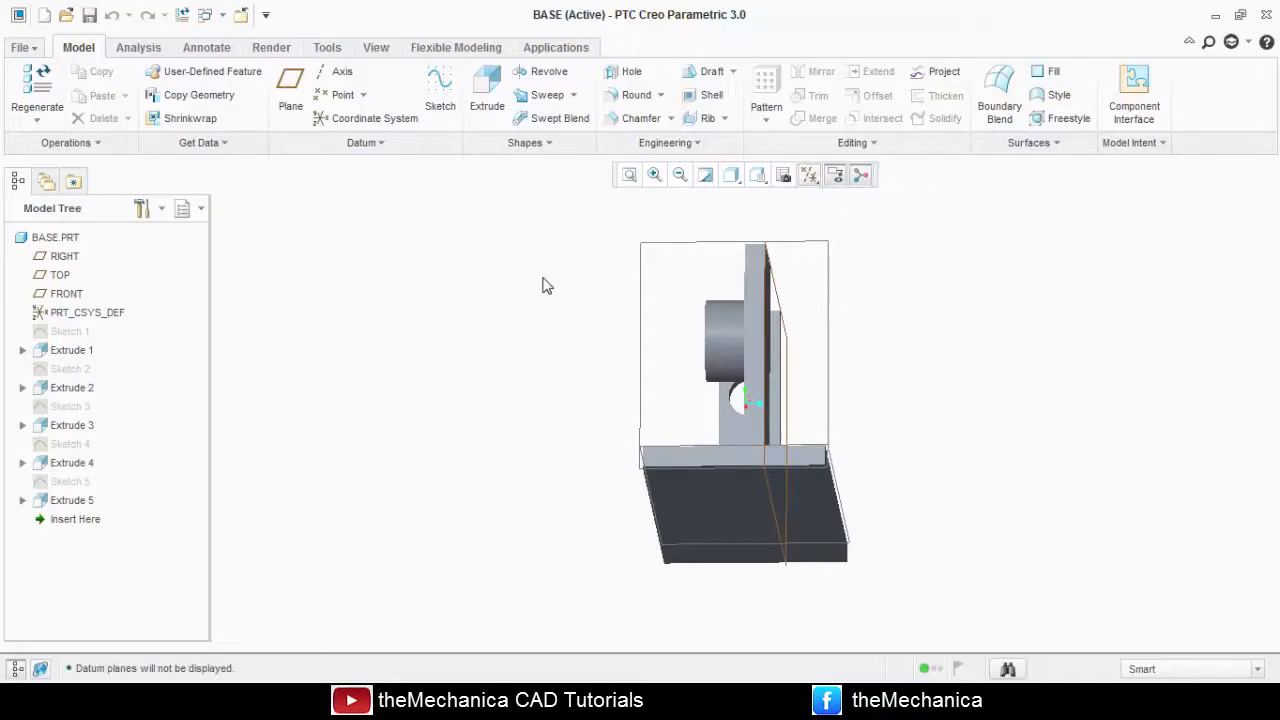
Display the base model in the Shading With Reflections style and view it from different angles.
middle_drag(543, 286, 609, 323)
middle_drag(815, 359, 517, 431)
click(733, 178)
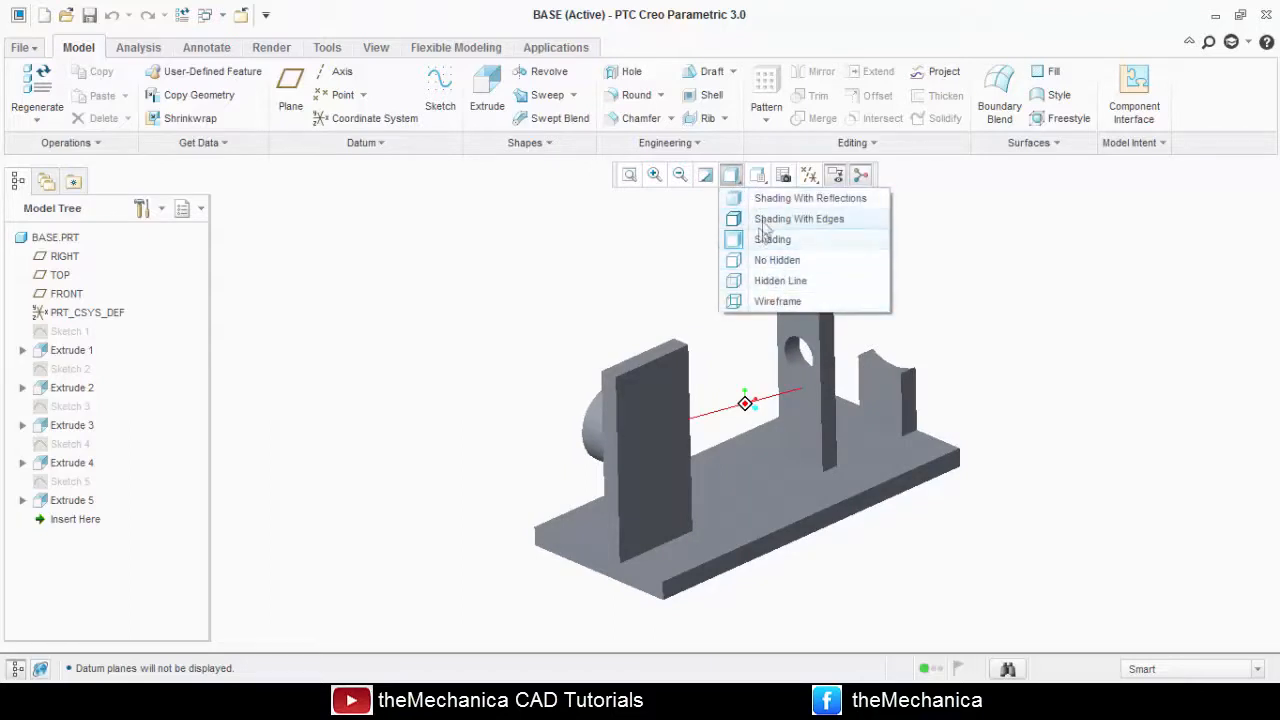
click(810, 199)
mouse_move(449, 386)
middle_down()
mouse_move(457, 340)
mouse_move(476, 381)
mouse_move(443, 366)
middle_up()
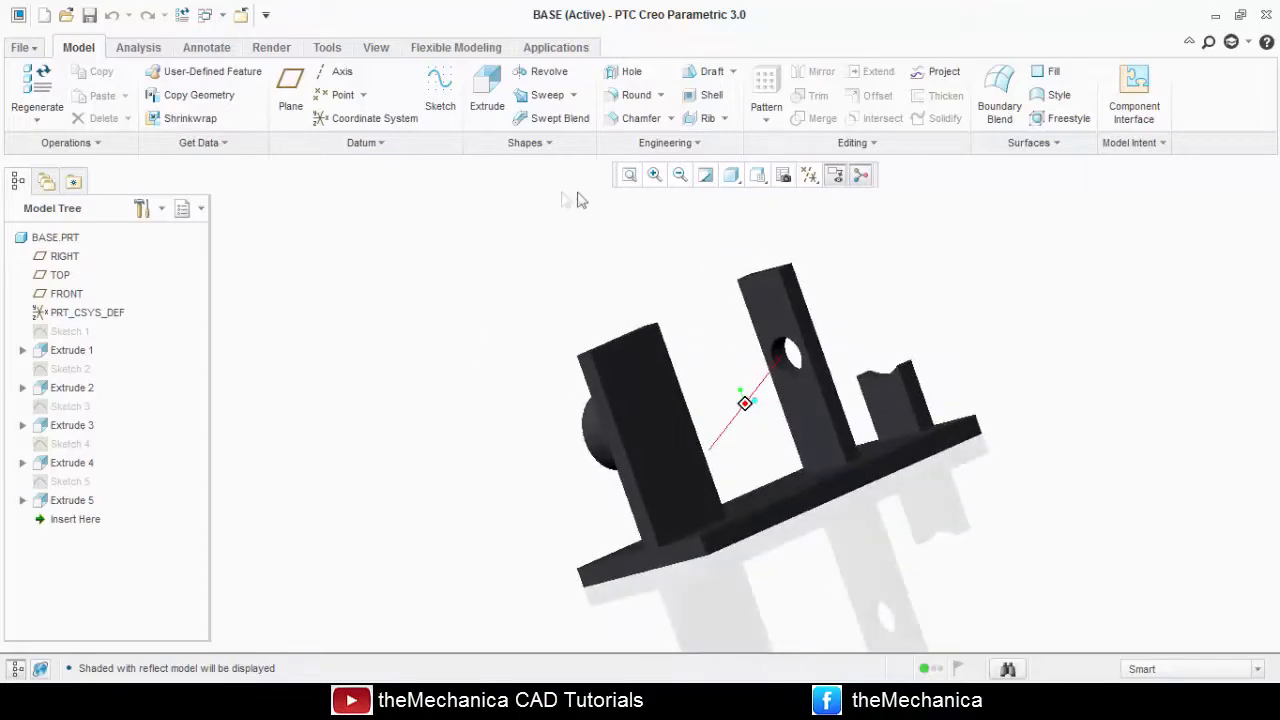
scroll(562, 366, down, 3)
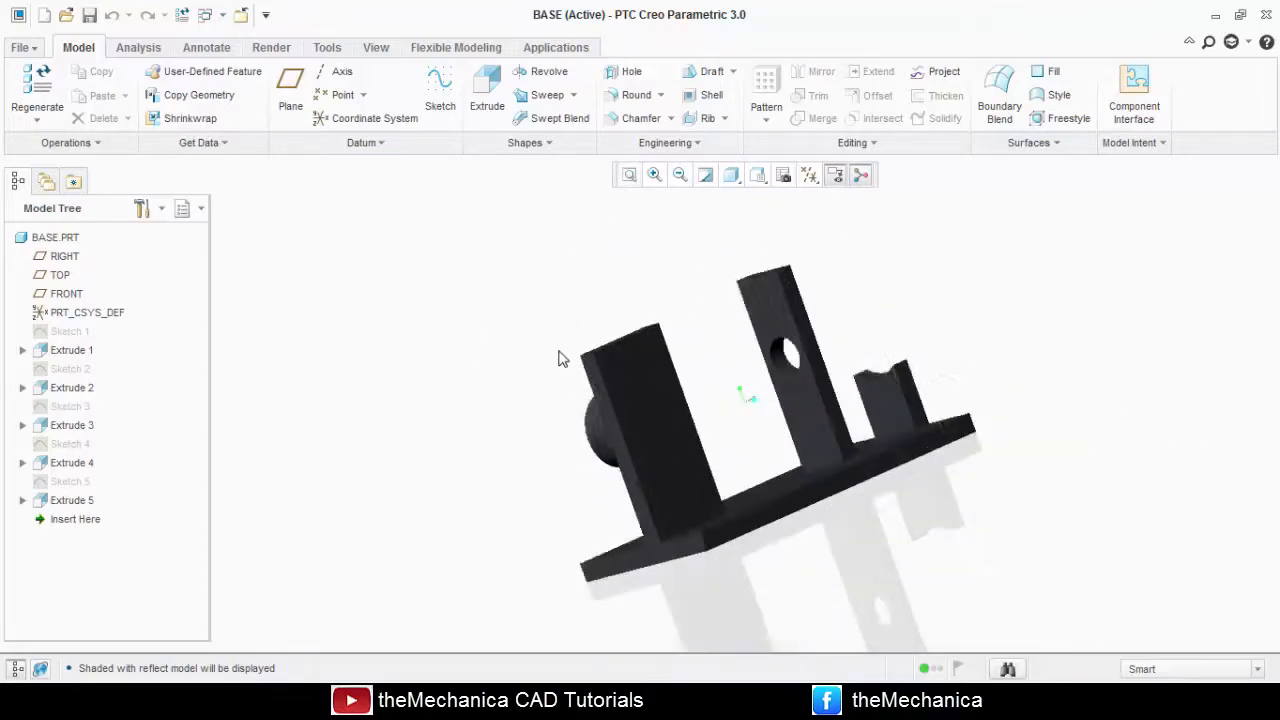
scroll(489, 371, down, 2)
mouse_move(489, 371)
middle_down()
mouse_move(474, 369)
mouse_move(520, 397)
mouse_move(400, 380)
mouse_move(523, 428)
middle_up()
Change the model's display style to Shading With Edges and refit the whole model in view.
click(731, 176)
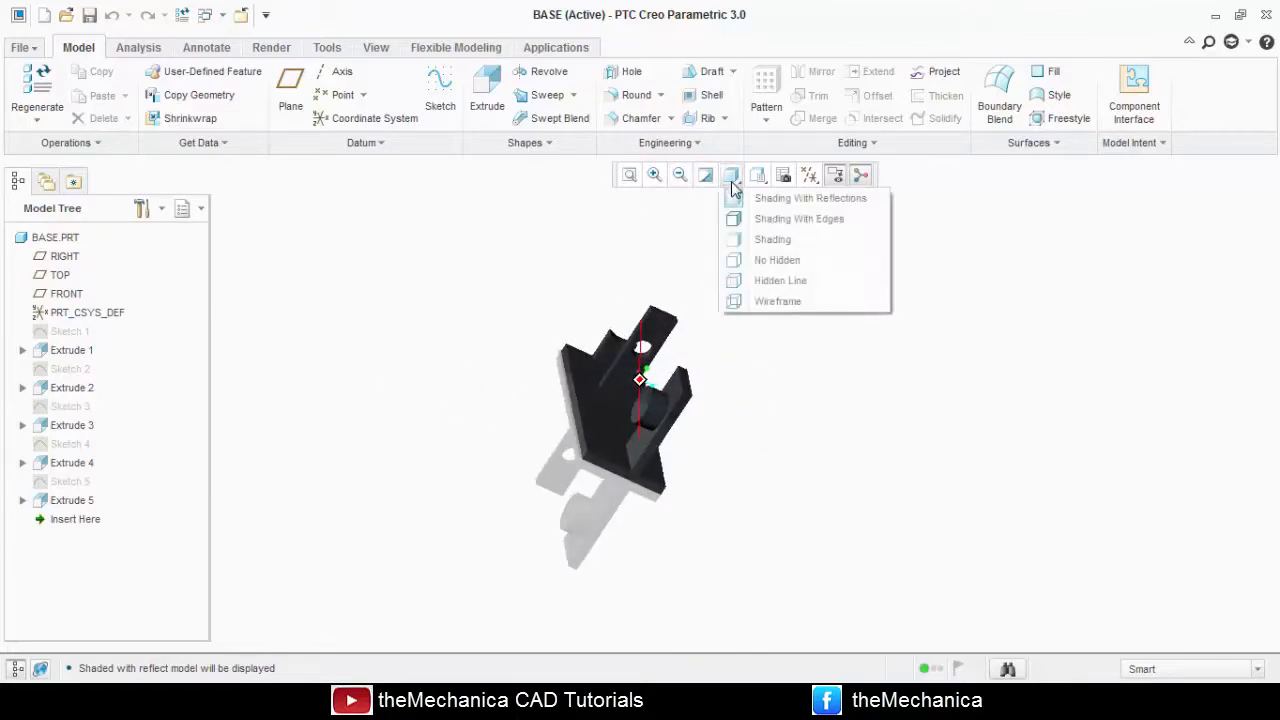
click(776, 219)
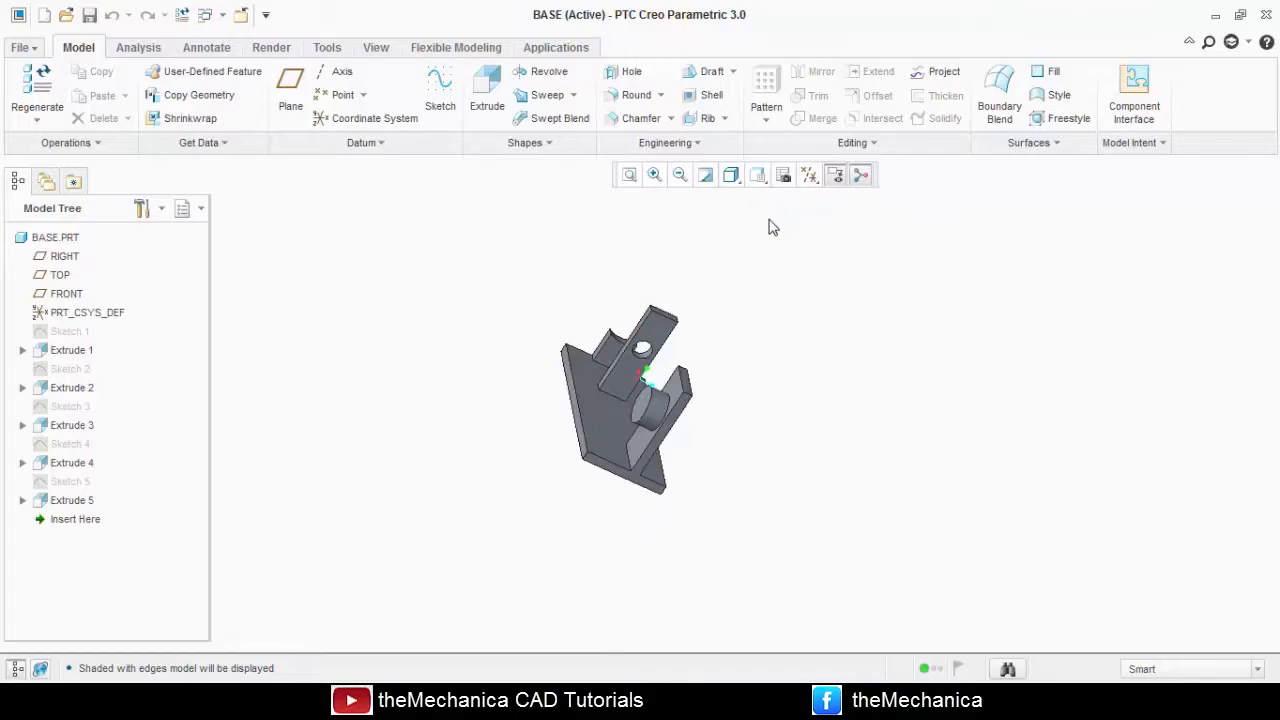
key(ctrl+d)
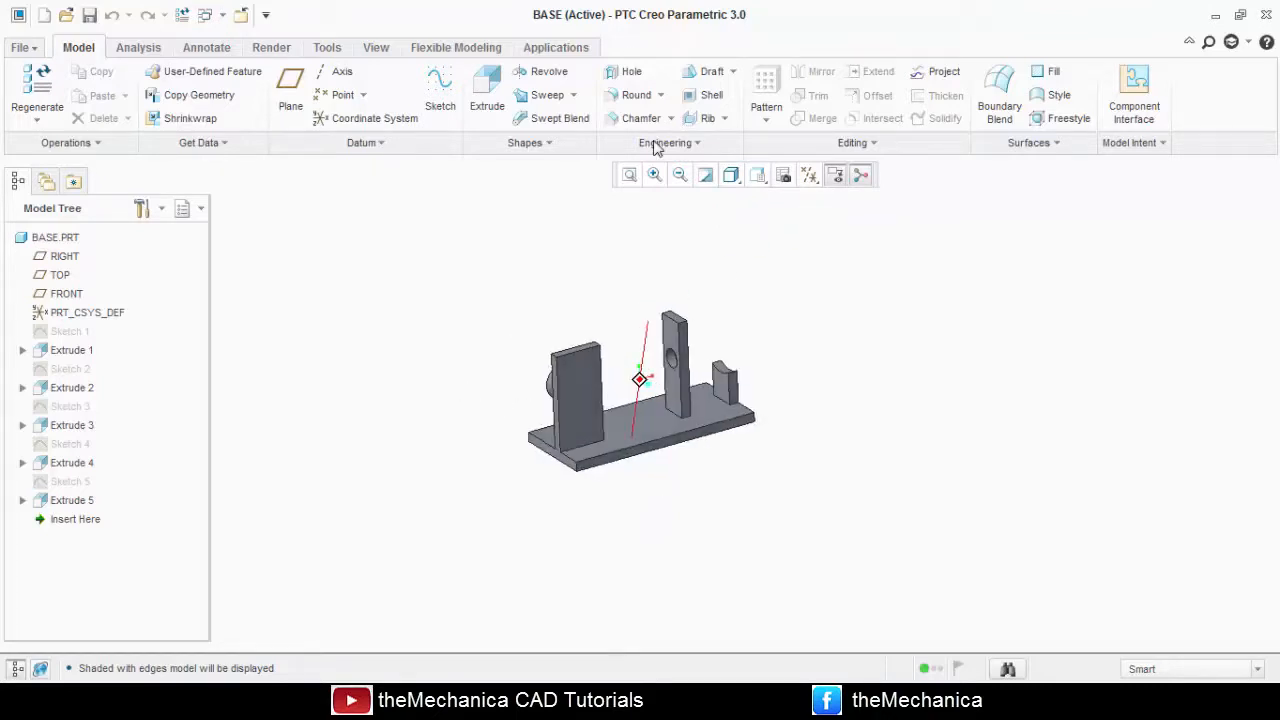
click(629, 175)
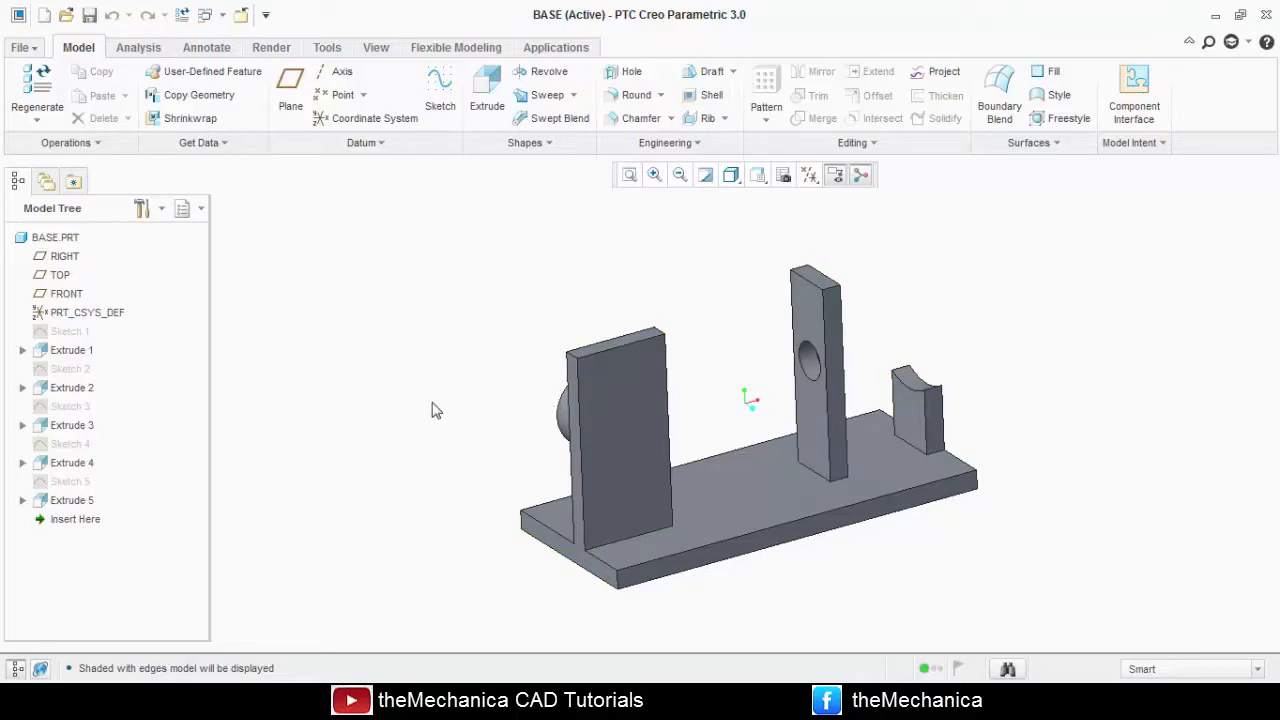
mouse_move(448, 410)
middle_down()
mouse_move(494, 409)
mouse_move(489, 420)
mouse_move(454, 403)
mouse_move(550, 398)
mouse_move(514, 408)
mouse_move(454, 395)
mouse_move(523, 363)
middle_up()
Show the base model in the Wireframe display style and view it from another angle.
click(731, 176)
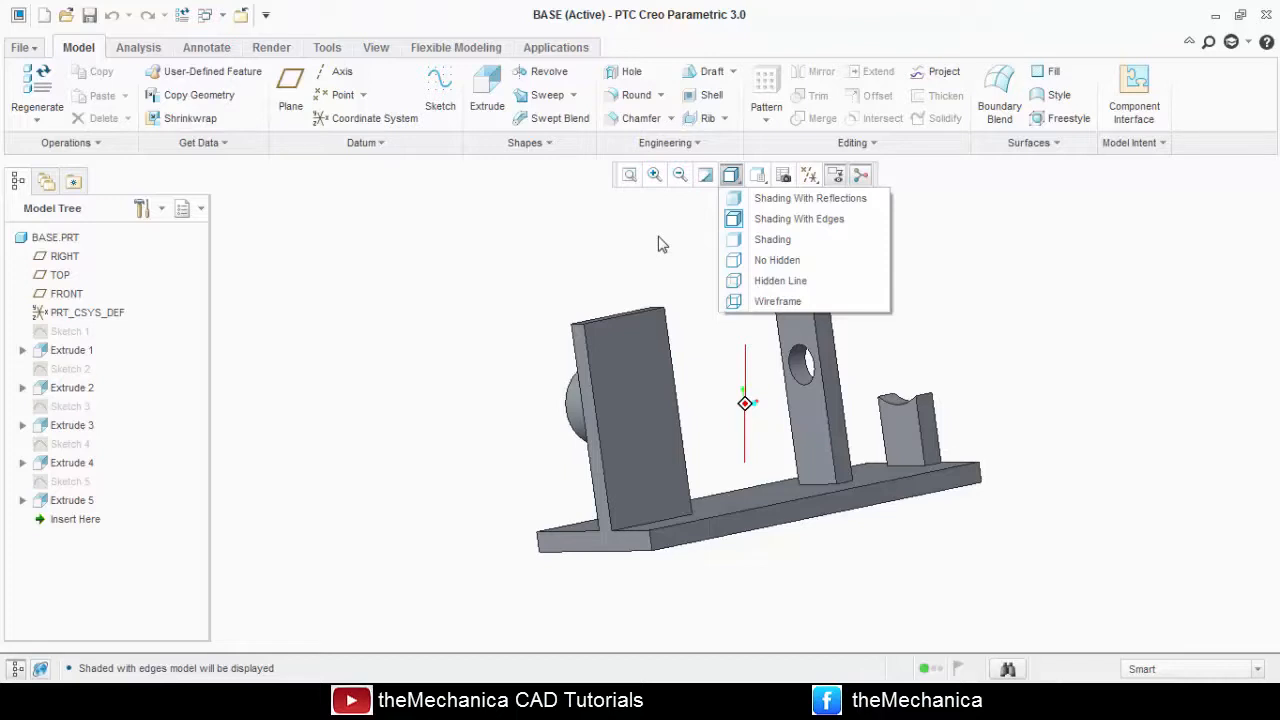
click(768, 302)
middle_drag(497, 337, 531, 356)
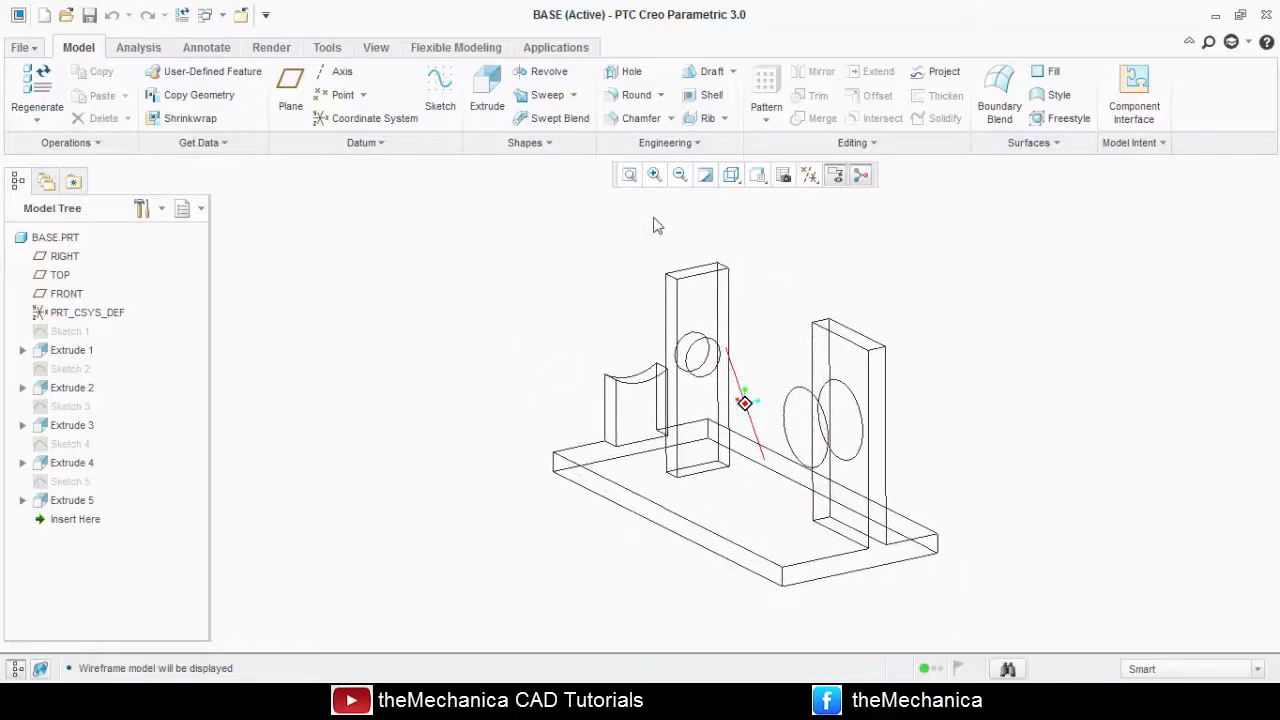
Show the base model in the Hidden Line style, and return it to Shading With Edges.
click(733, 180)
click(768, 279)
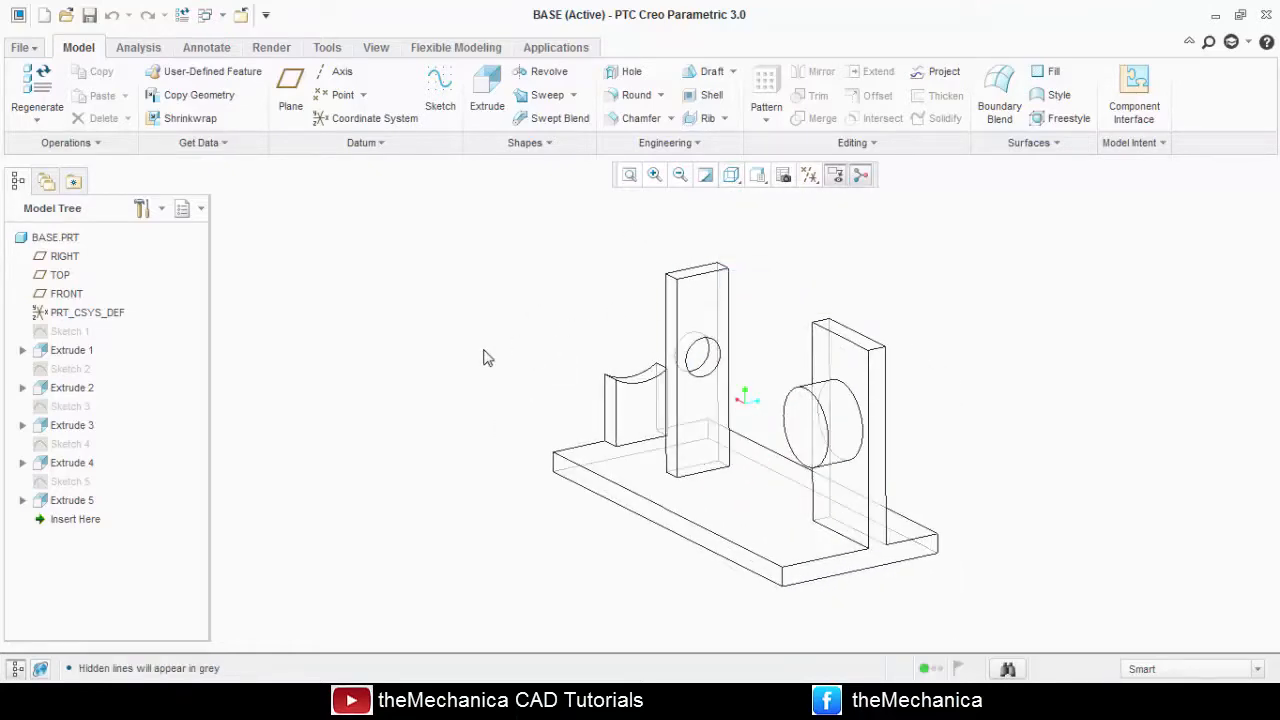
mouse_move(484, 357)
middle_down()
mouse_move(550, 341)
mouse_move(562, 352)
mouse_move(475, 341)
mouse_move(554, 337)
mouse_move(499, 336)
middle_up()
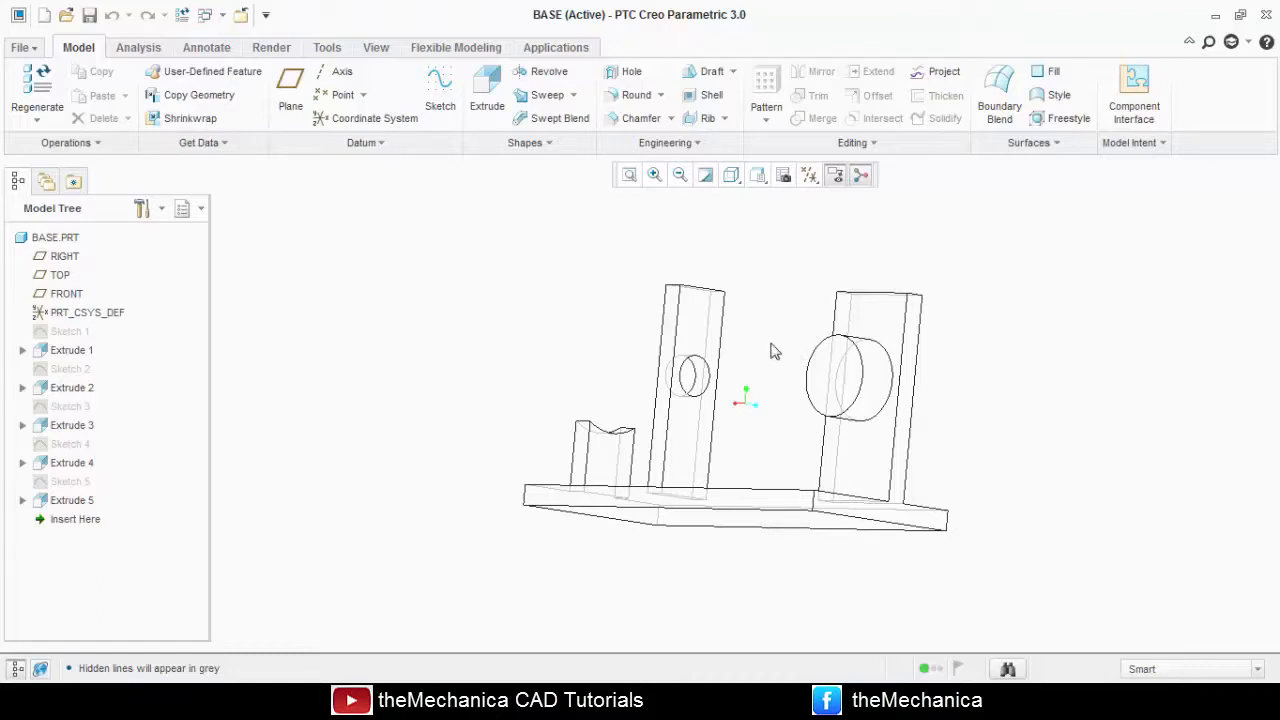
click(733, 179)
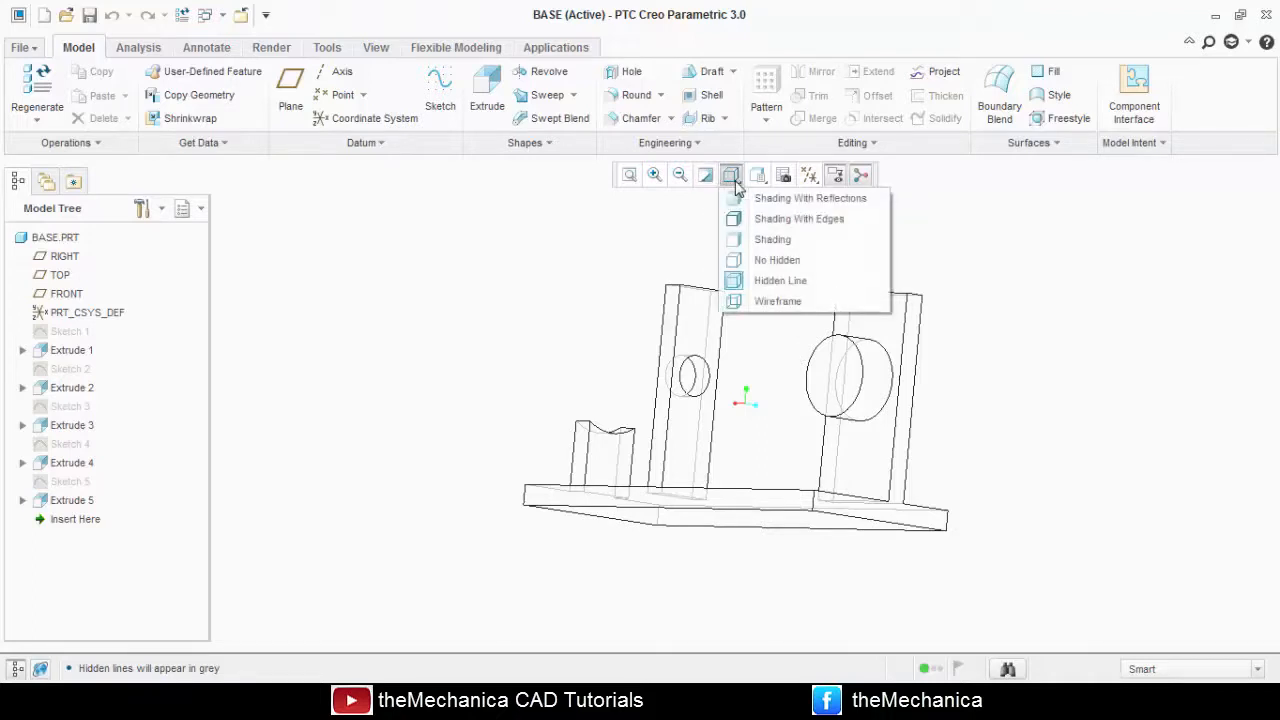
click(760, 217)
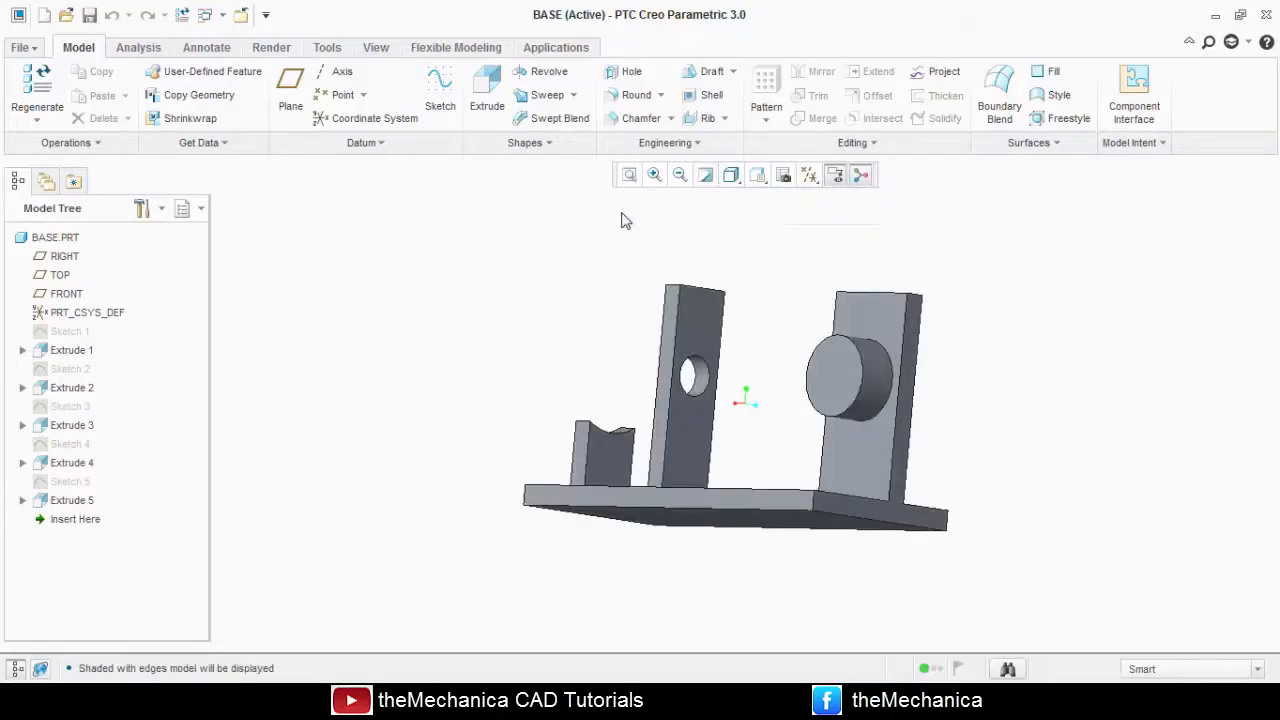
Zoom in on a window around the hole in the middle upright, and refit the whole model in view.
click(654, 176)
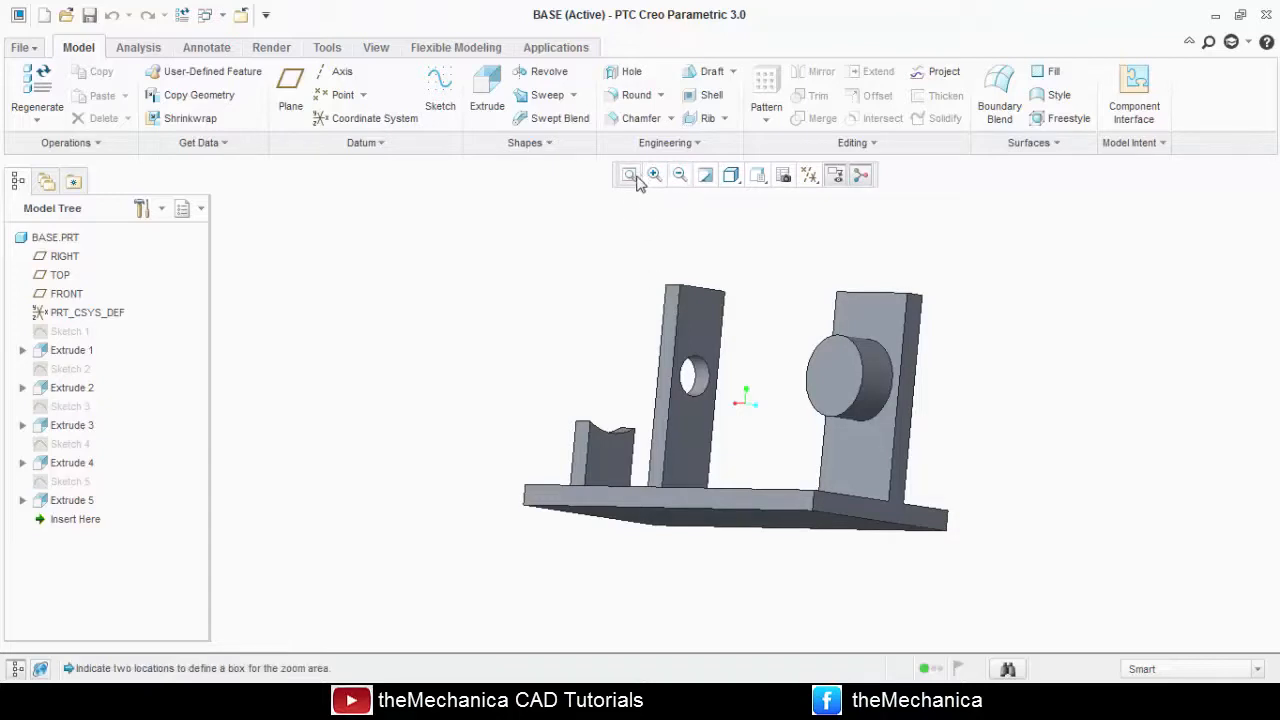
click(620, 289)
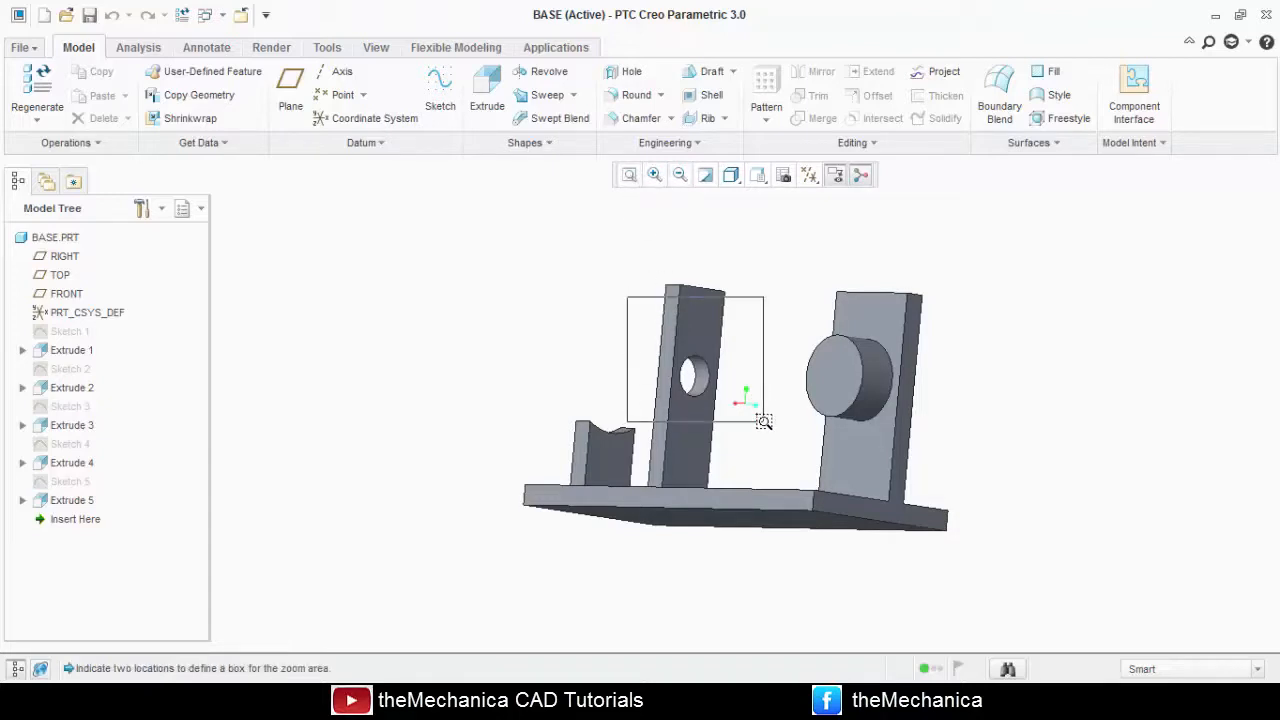
click(746, 420)
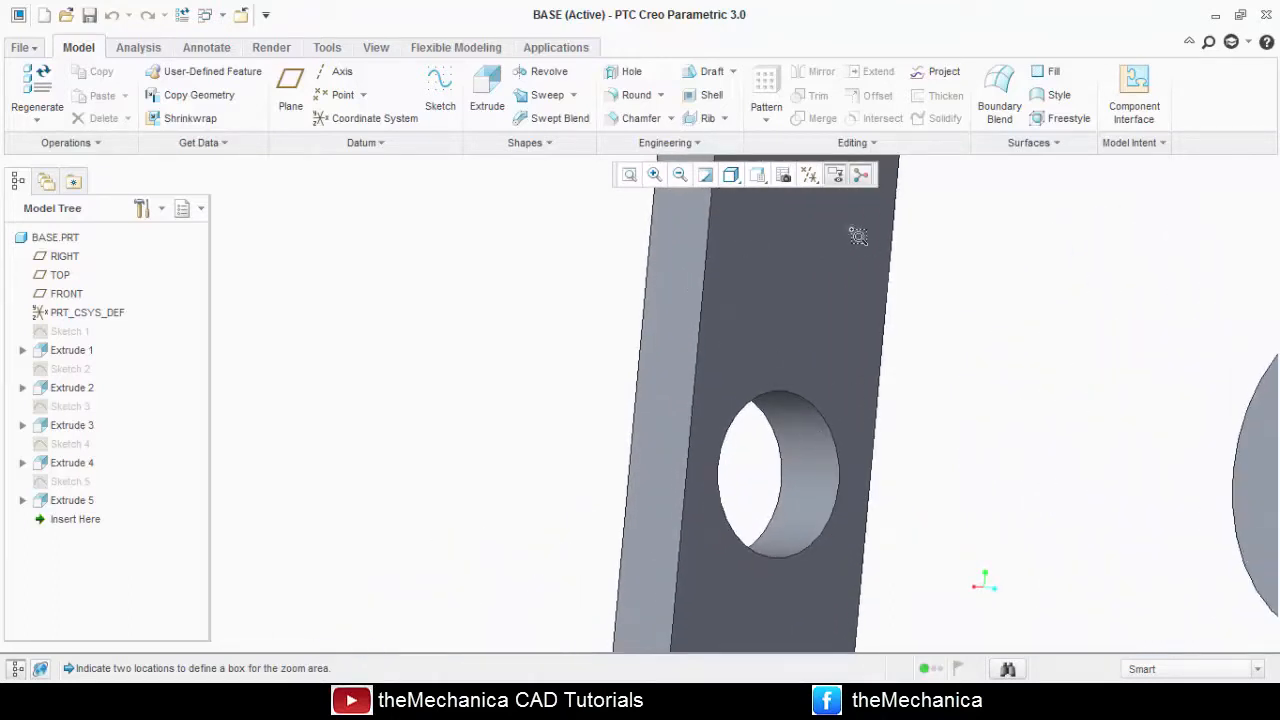
click(679, 176)
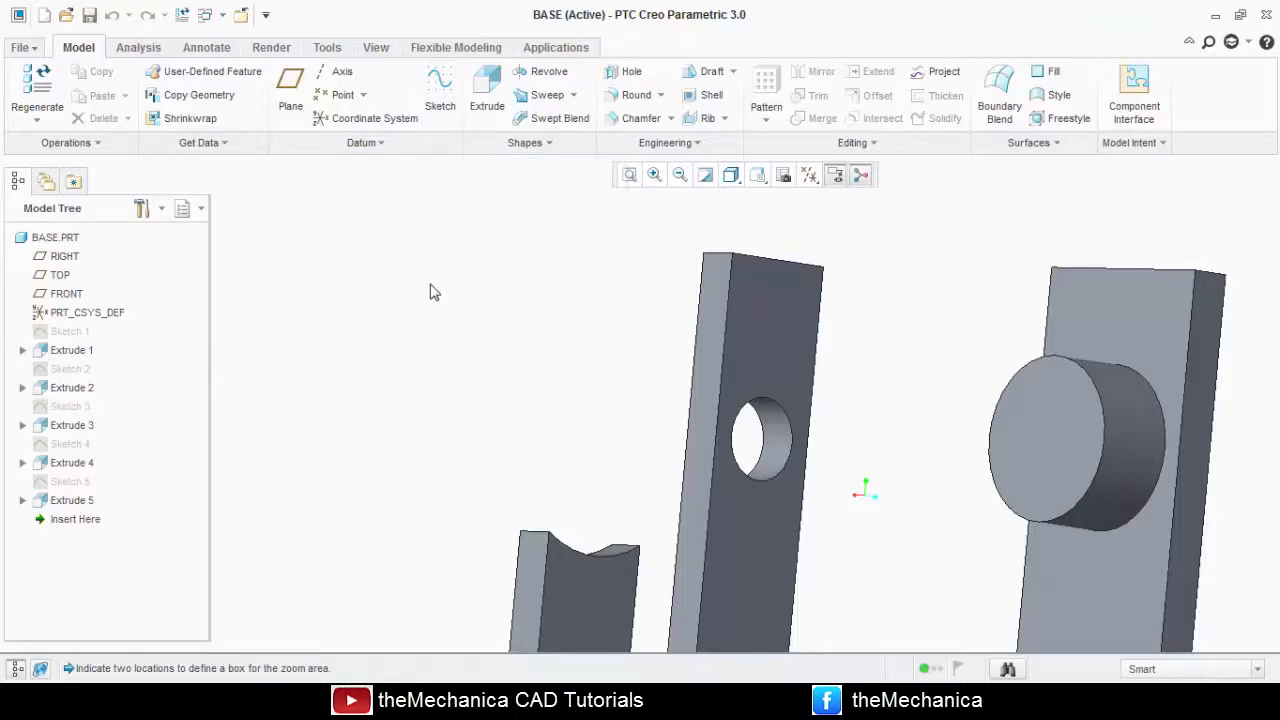
click(627, 176)
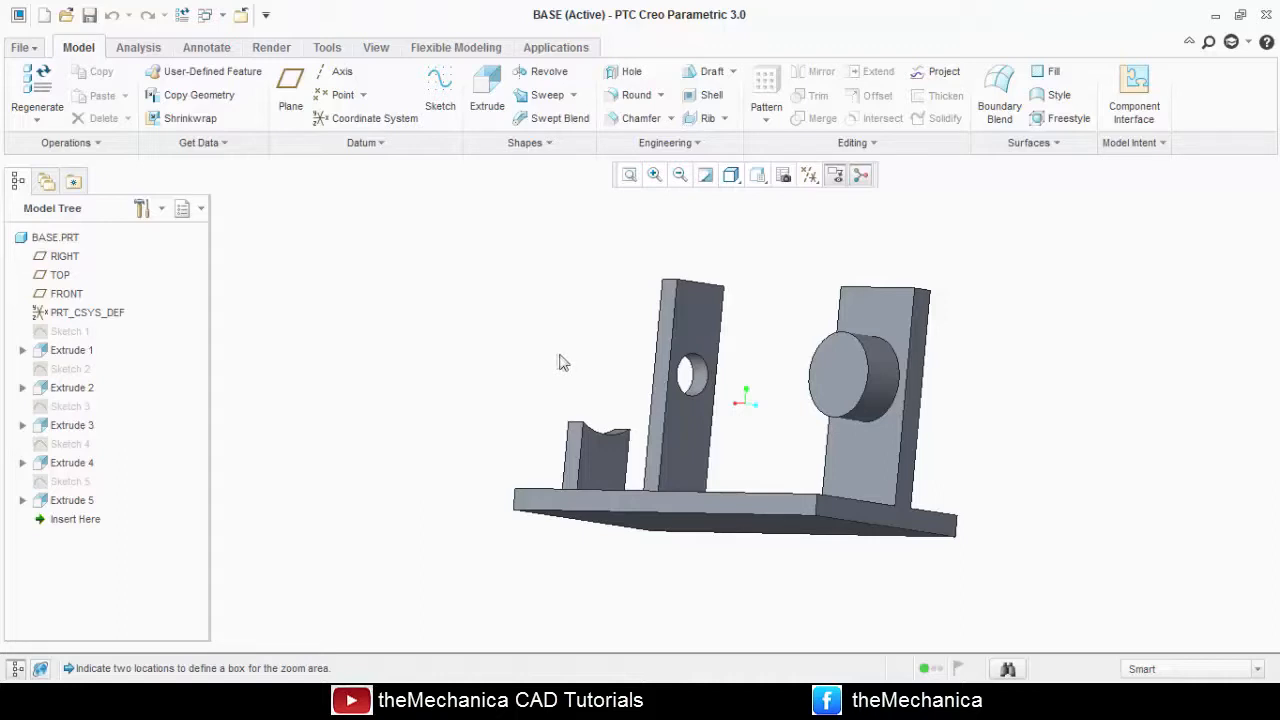
key(ctrl+d)
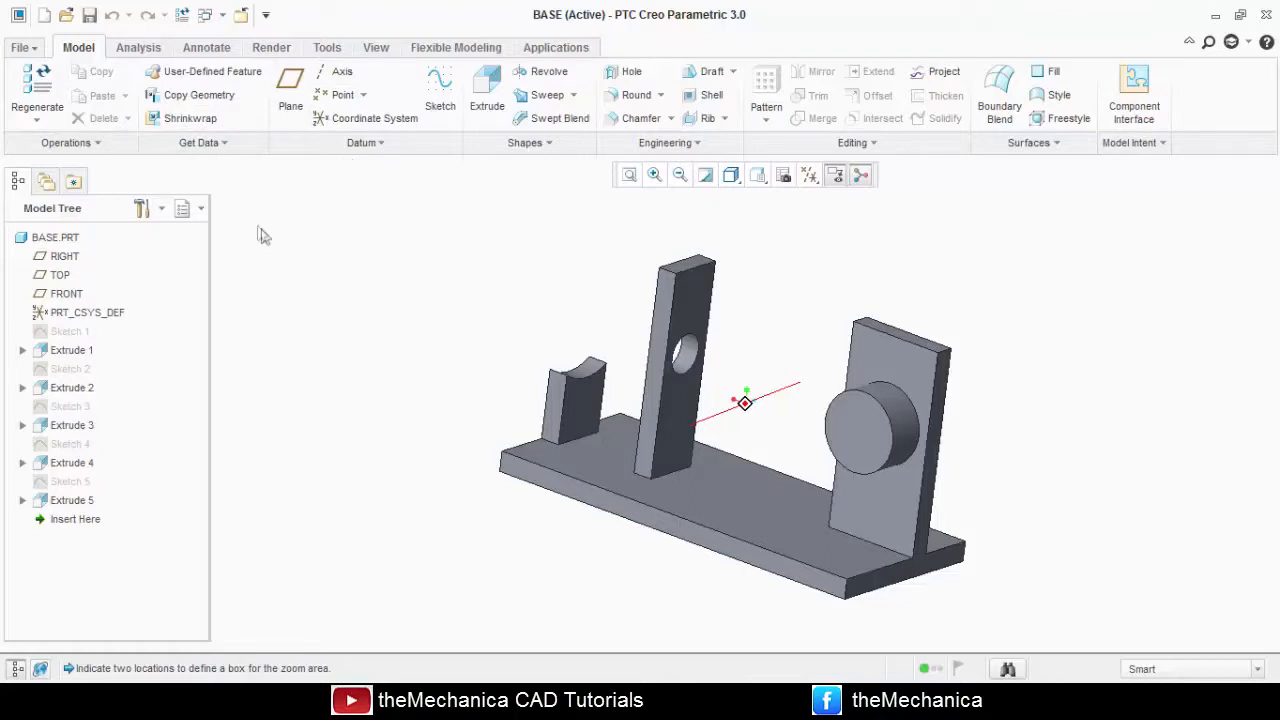
Close the base part and return to the start screen.
click(22, 48)
click(95, 392)
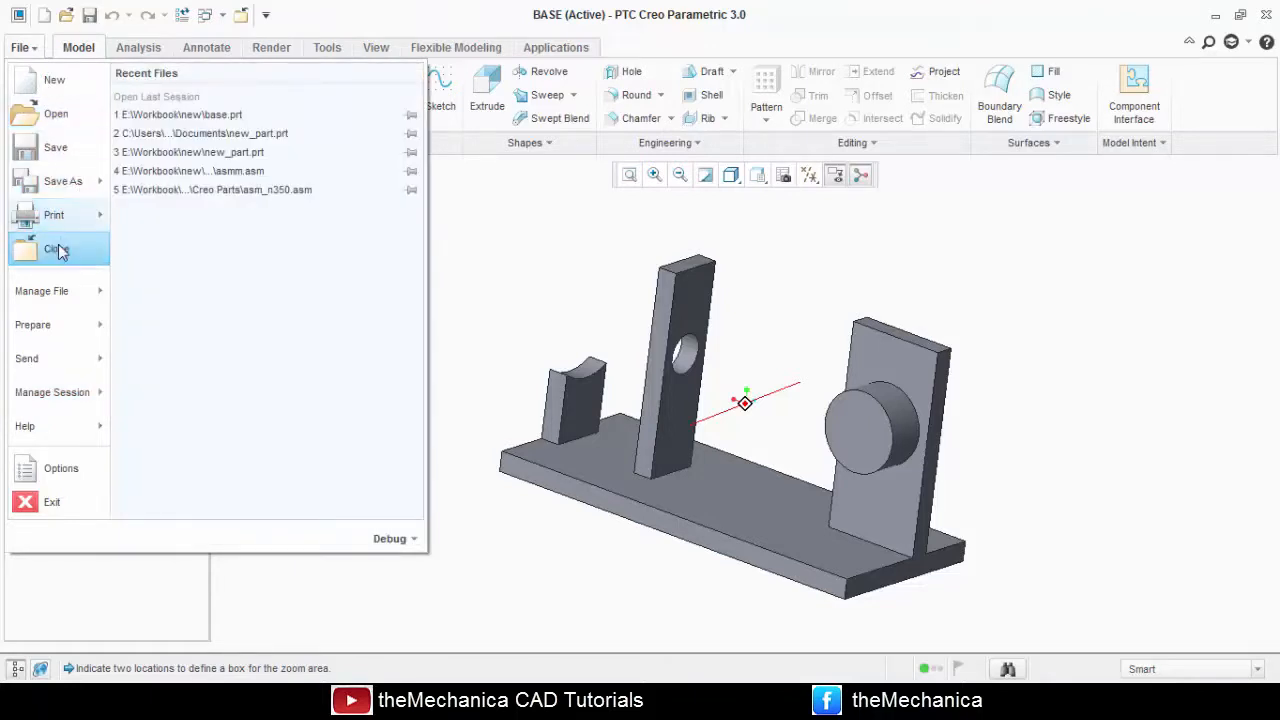
click(57, 249)
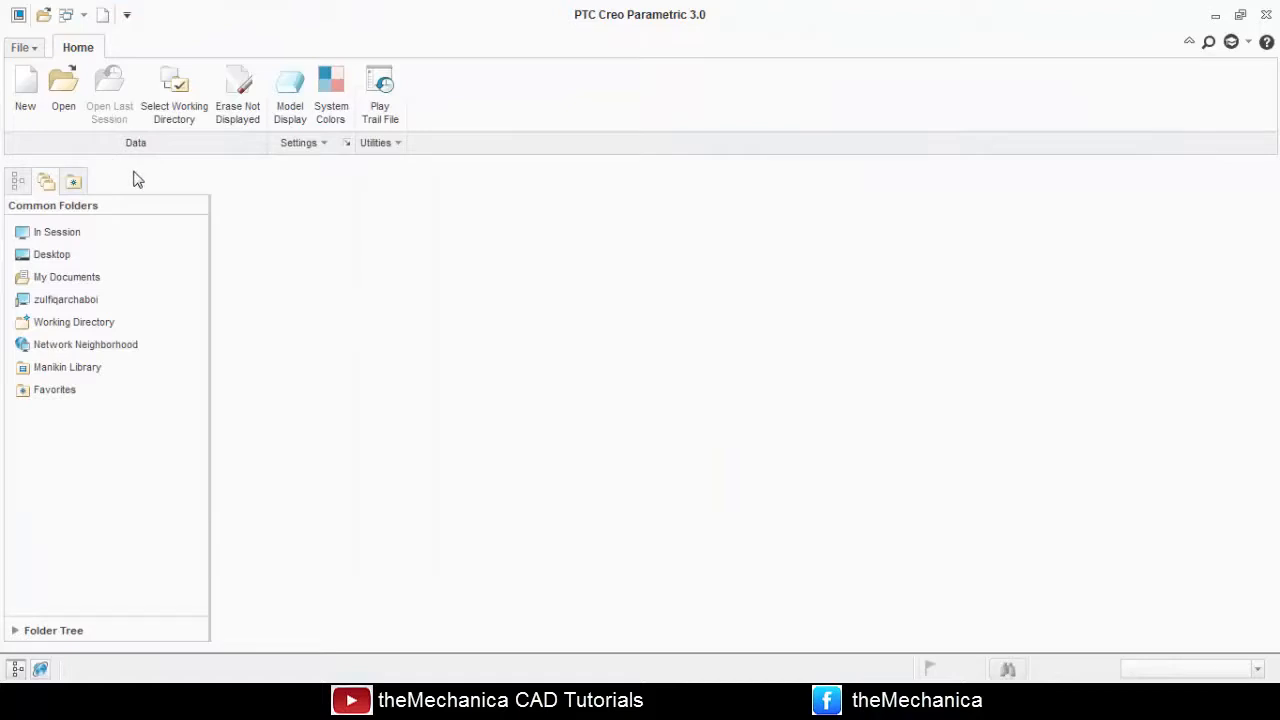
Create a new solid part named part-1 using the default template.
click(27, 97)
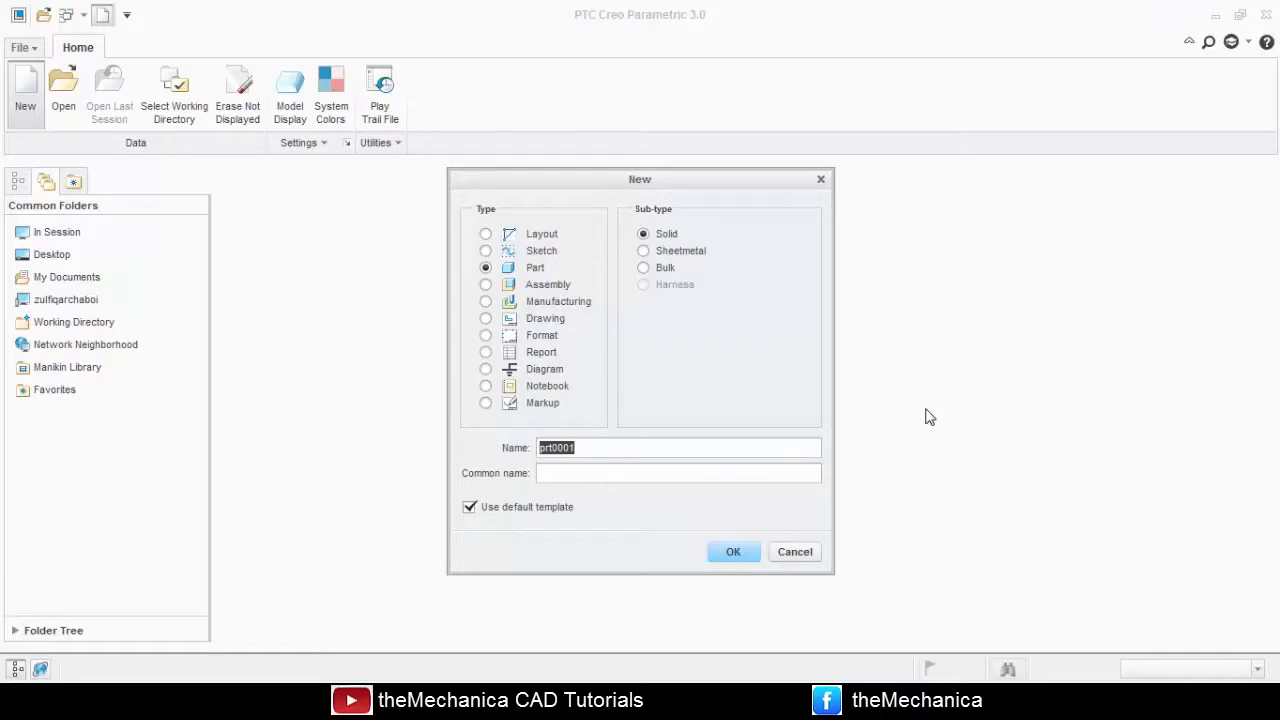
text(p)
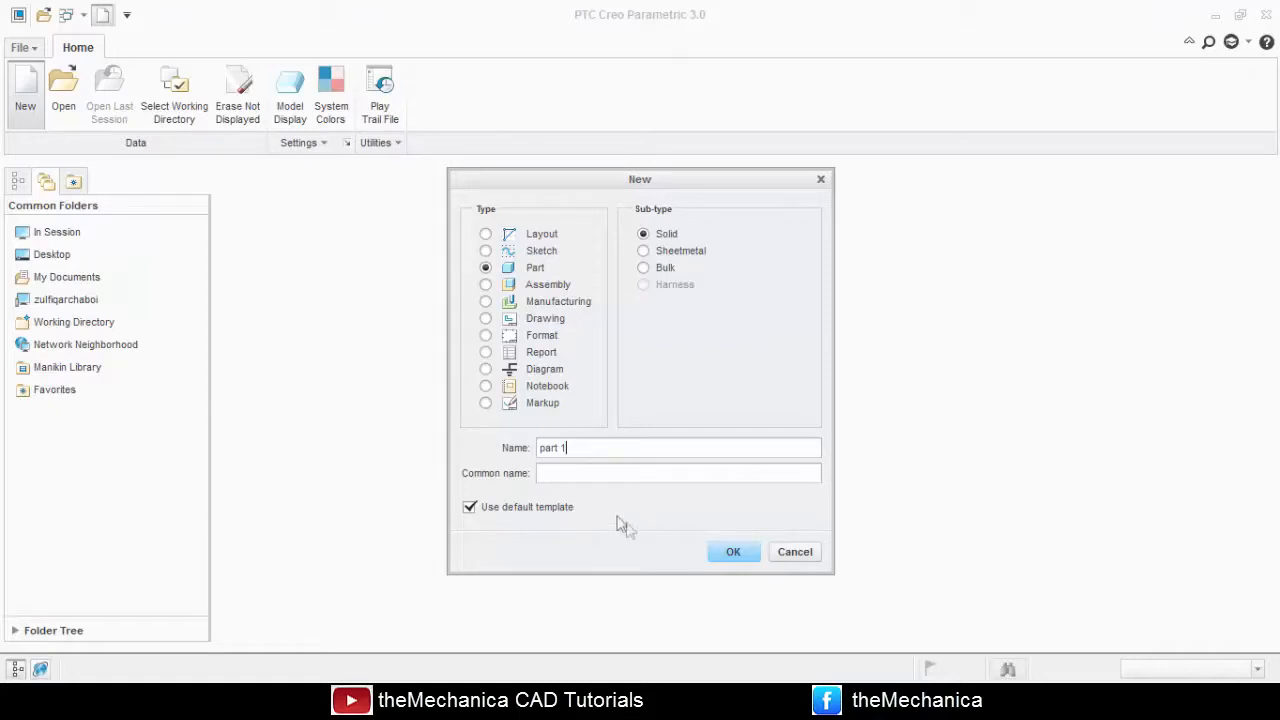
click(724, 556)
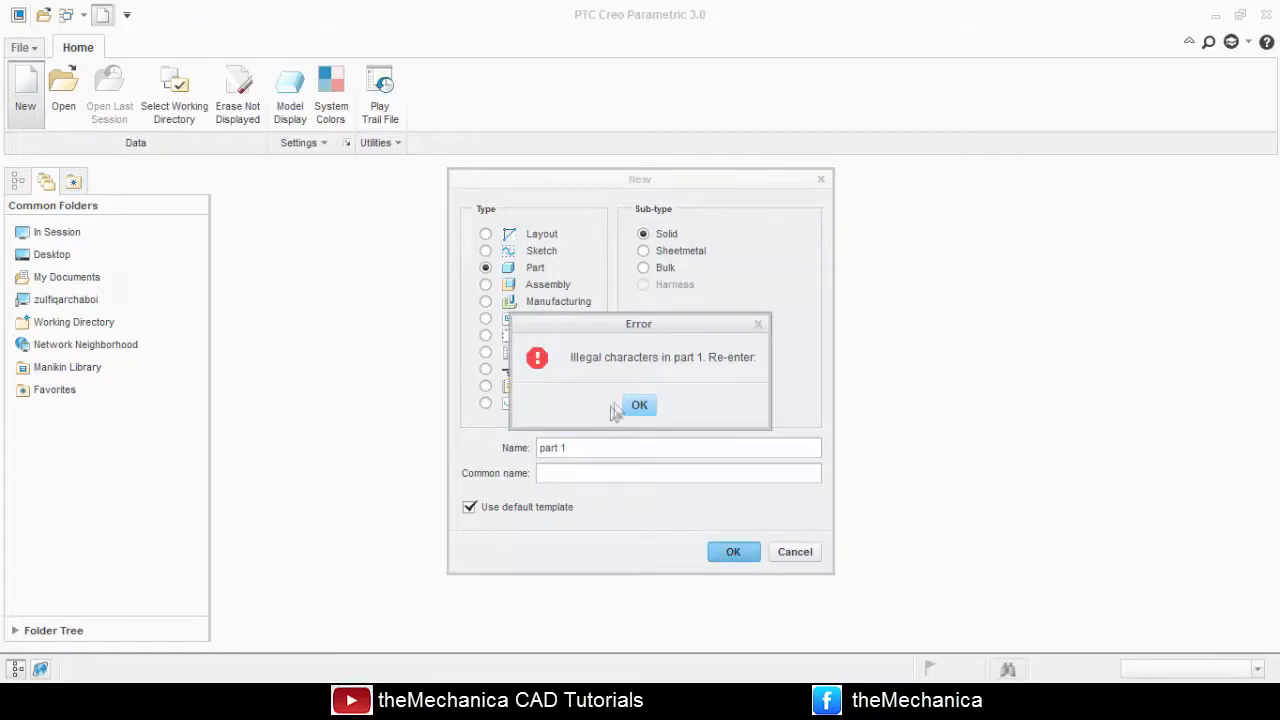
click(640, 405)
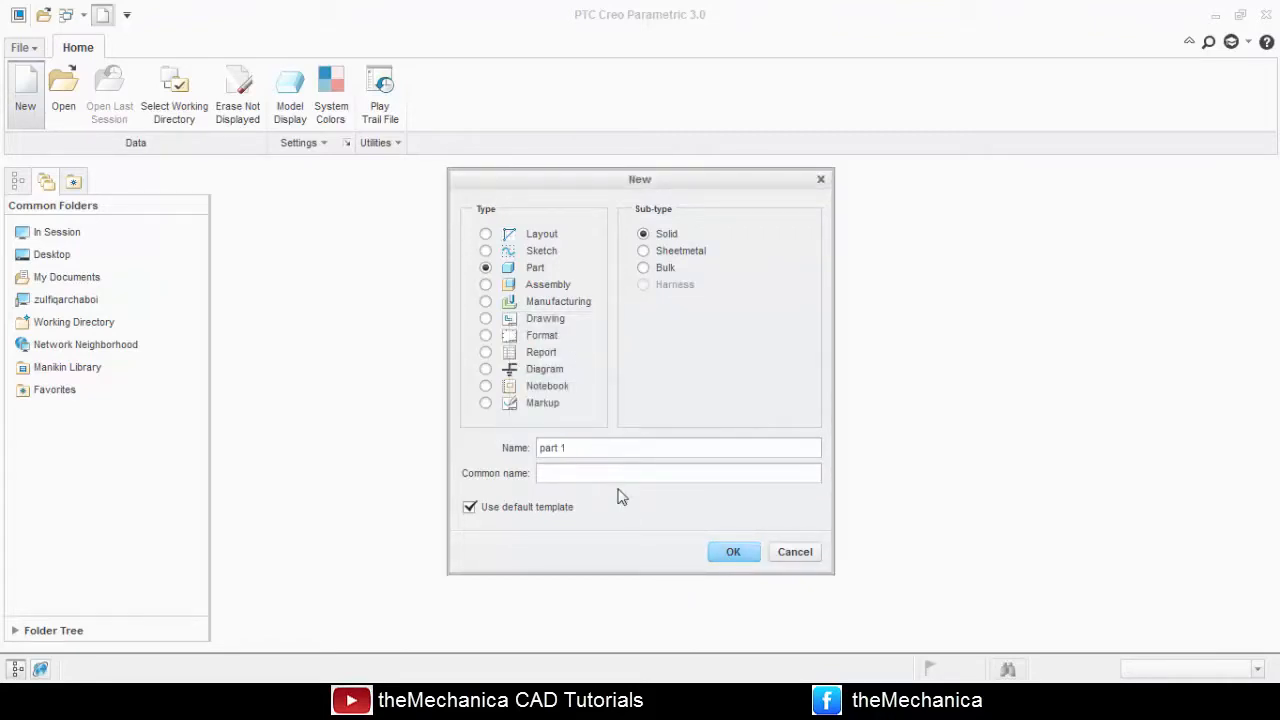
key(BackSpace)
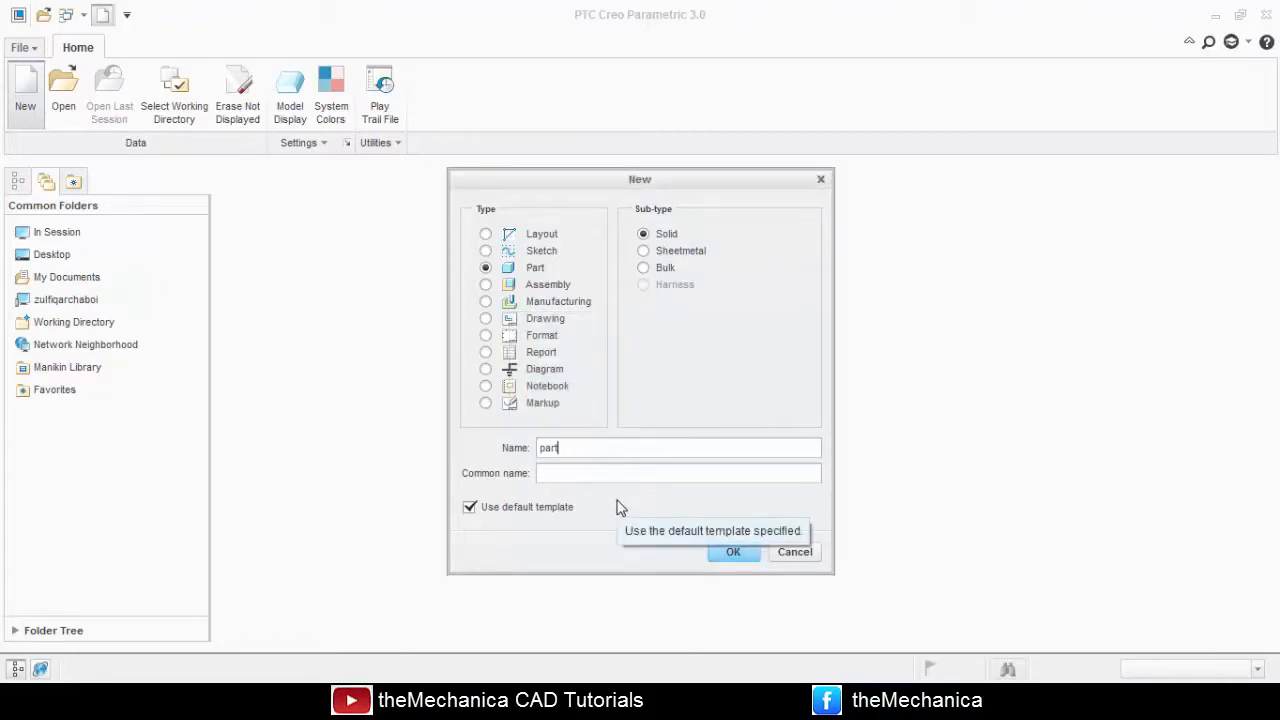
key(BackSpace)
text(-1)
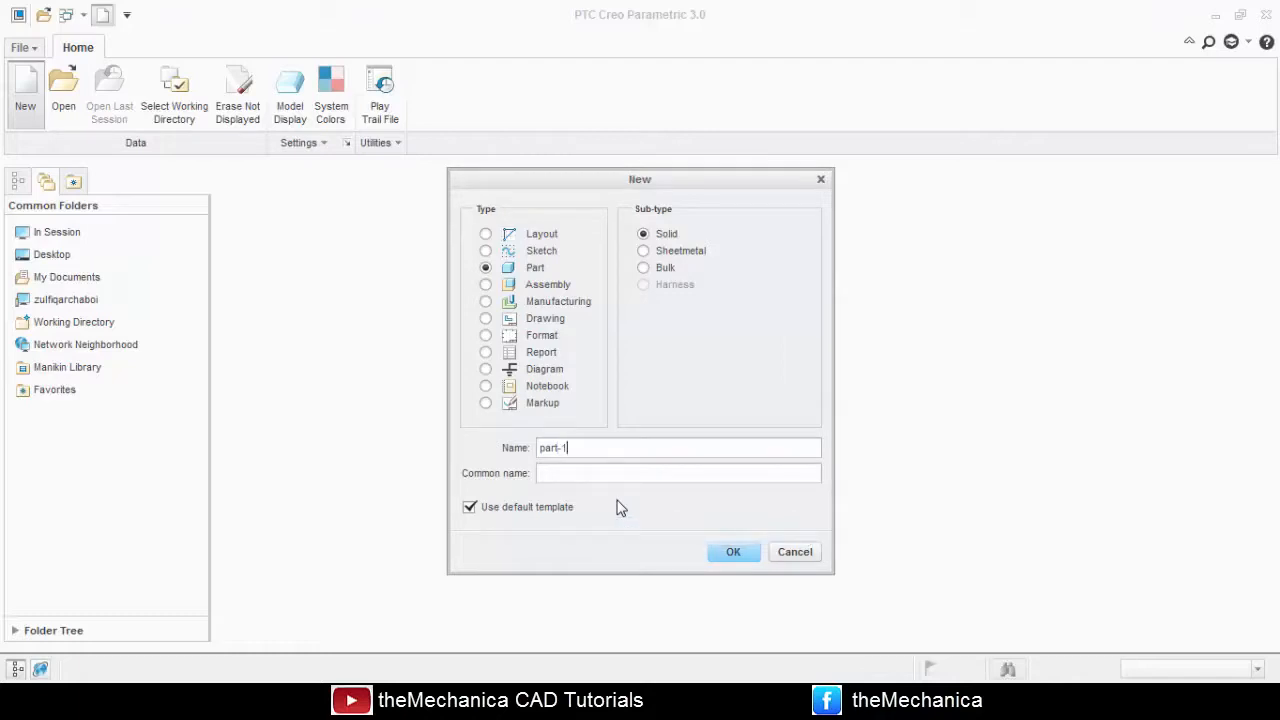
click(728, 554)
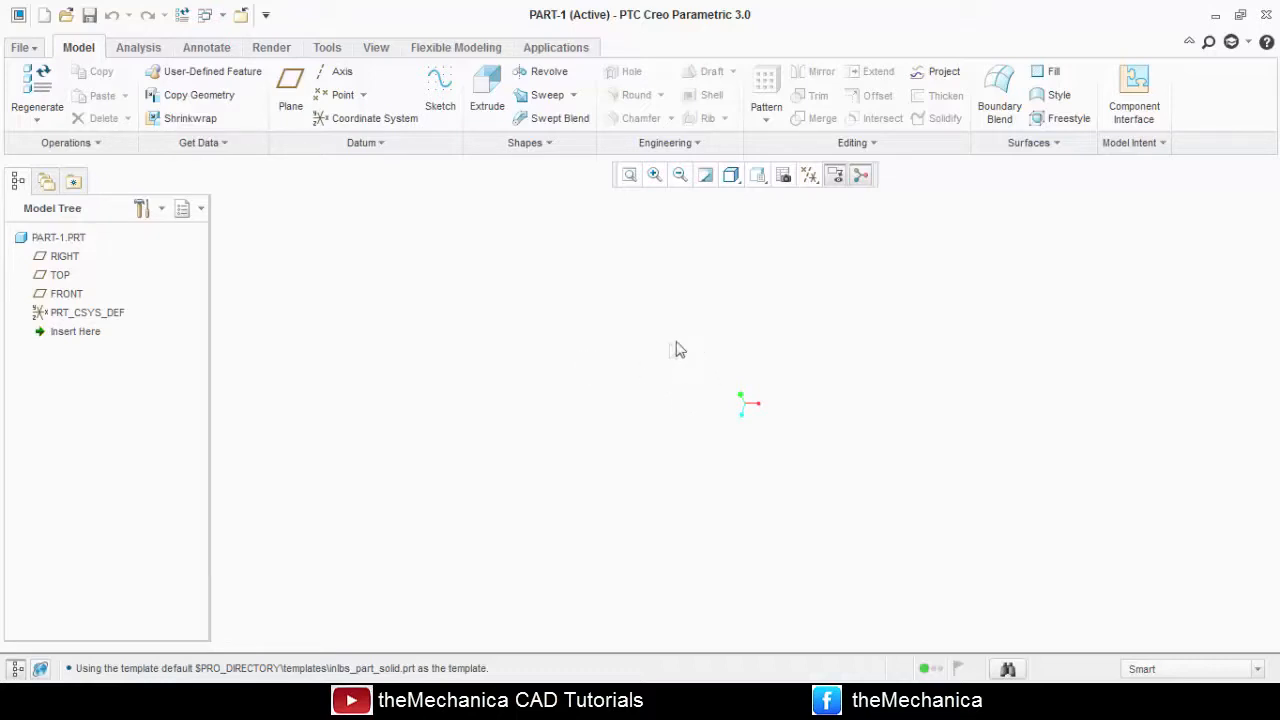
Turn on the display of all datum features and set the view to Standard Orientation.
middle_drag(690, 366, 672, 351)
click(808, 177)
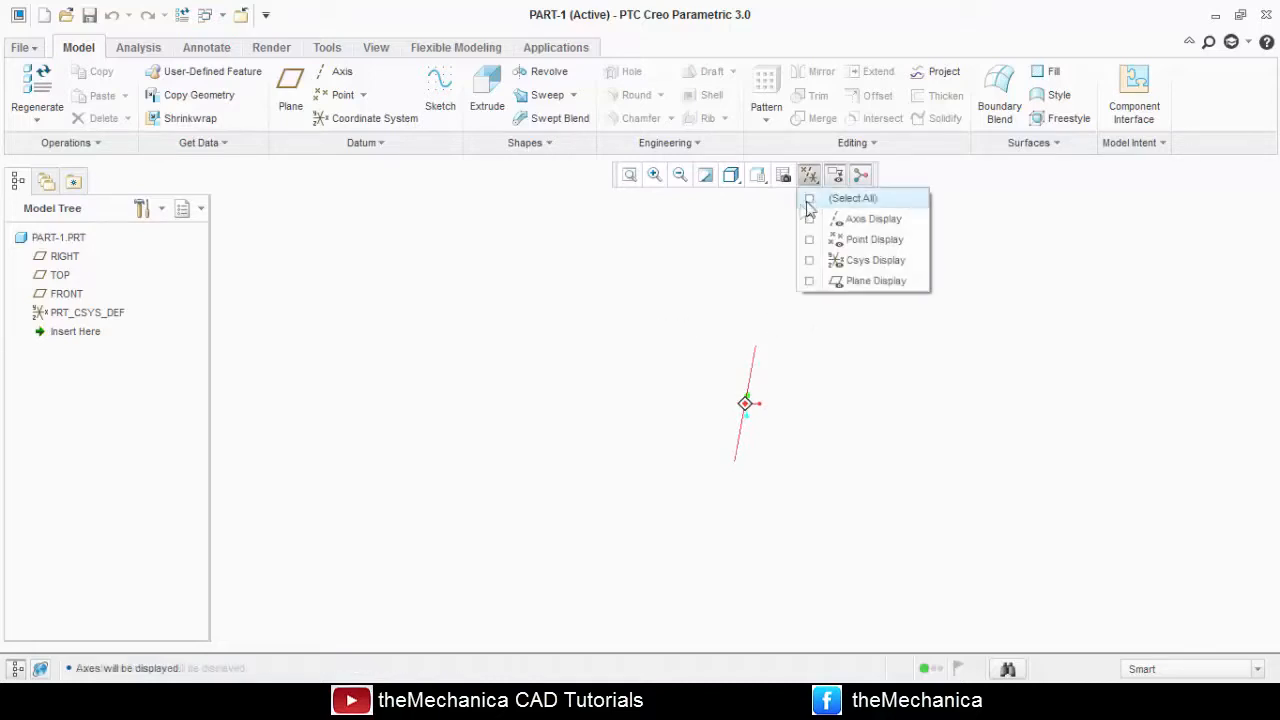
click(809, 199)
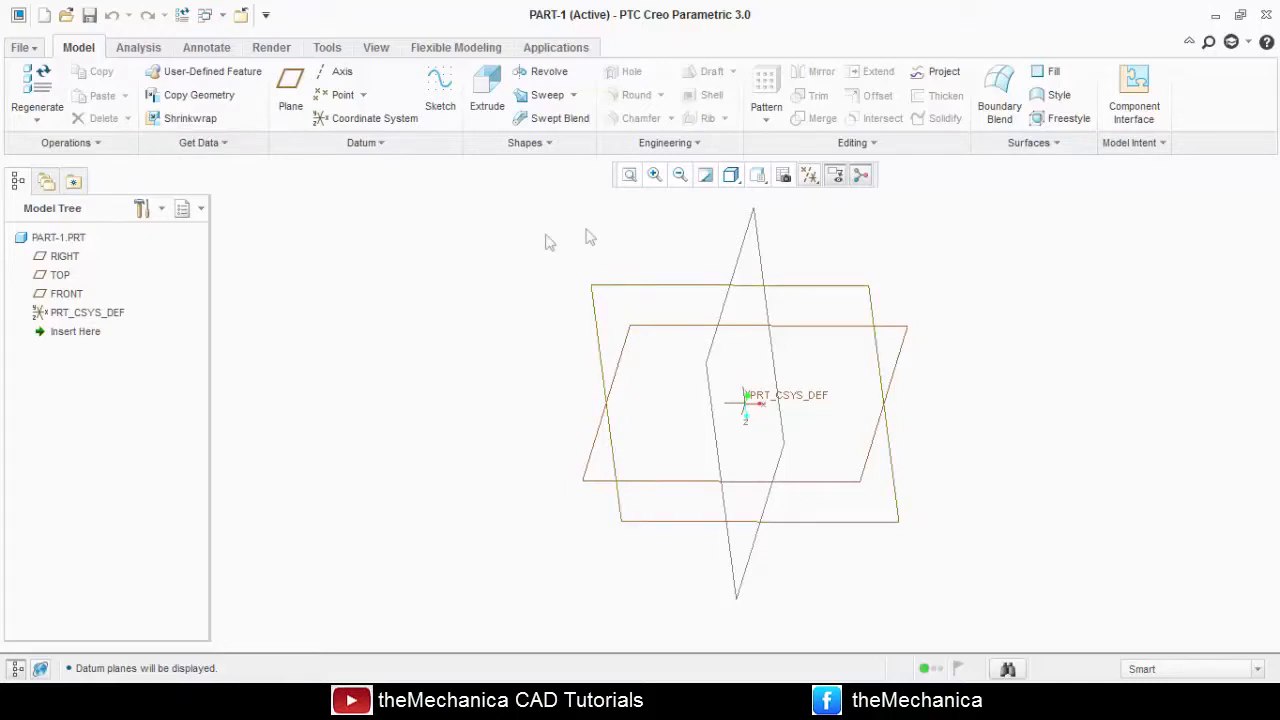
click(731, 175)
click(758, 177)
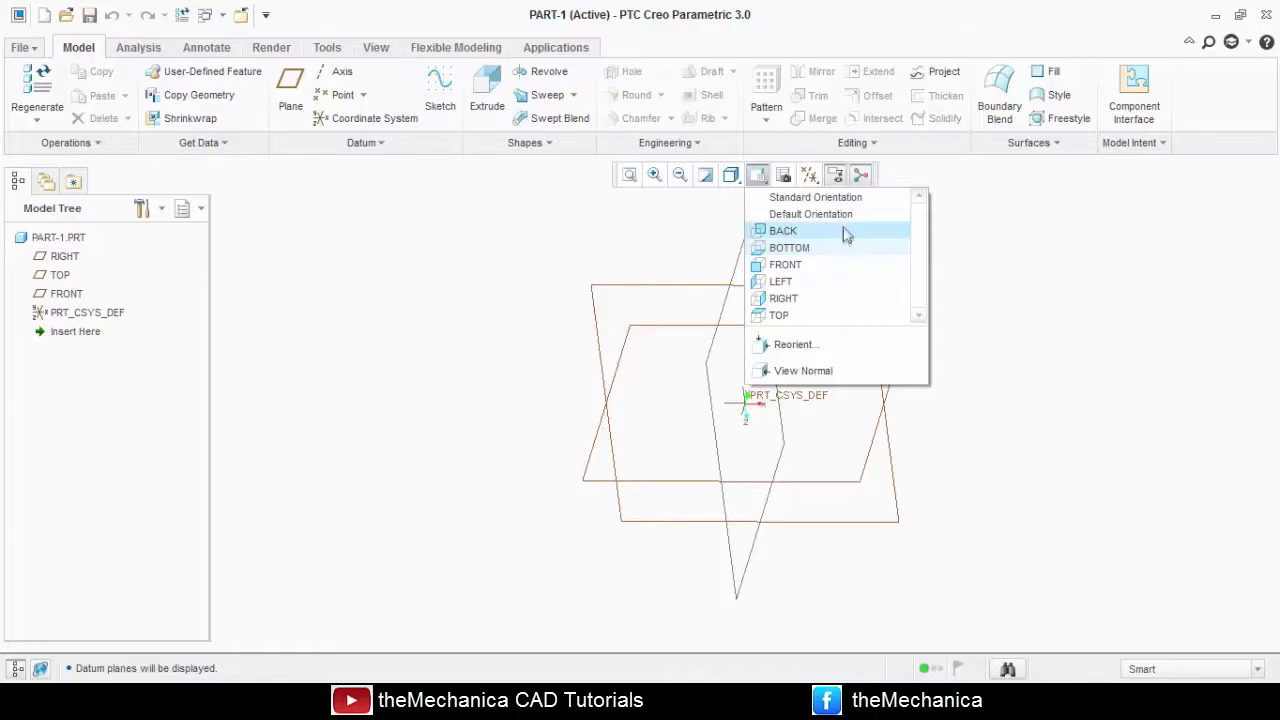
click(846, 200)
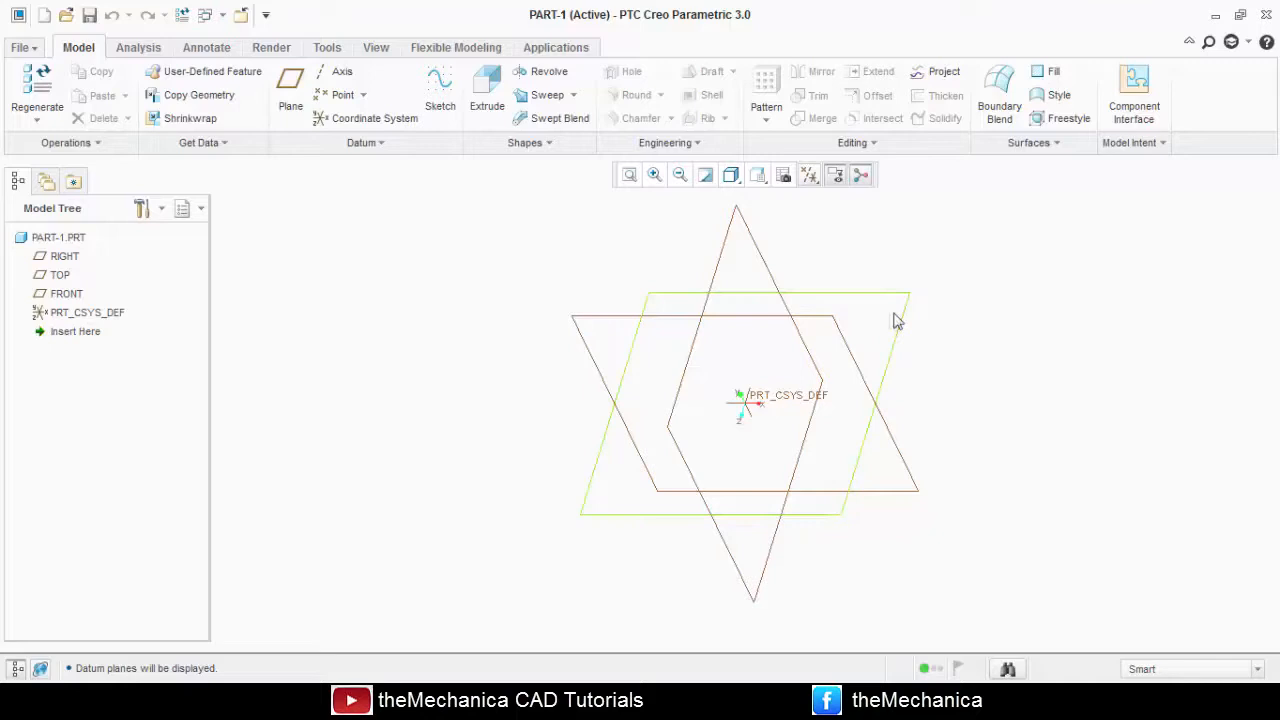
Start a sketch on the FRONT datum plane and orient the sketching plane parallel to the screen.
click(784, 318)
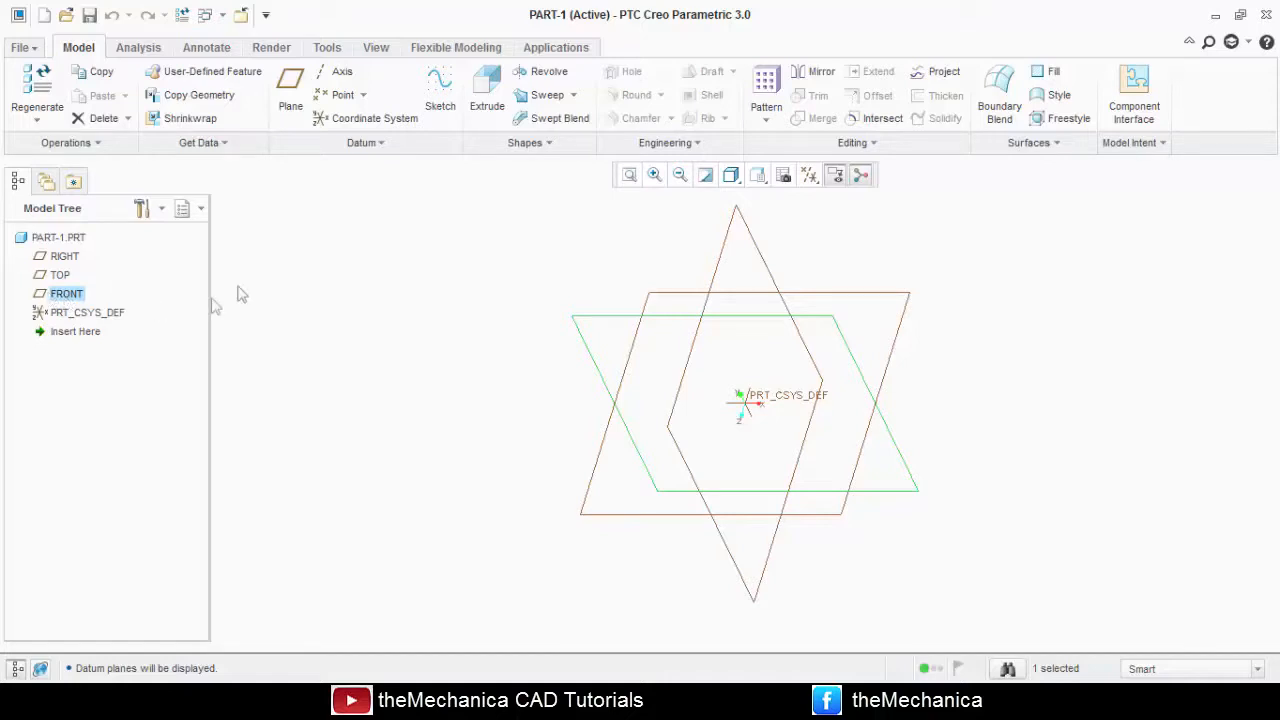
click(438, 104)
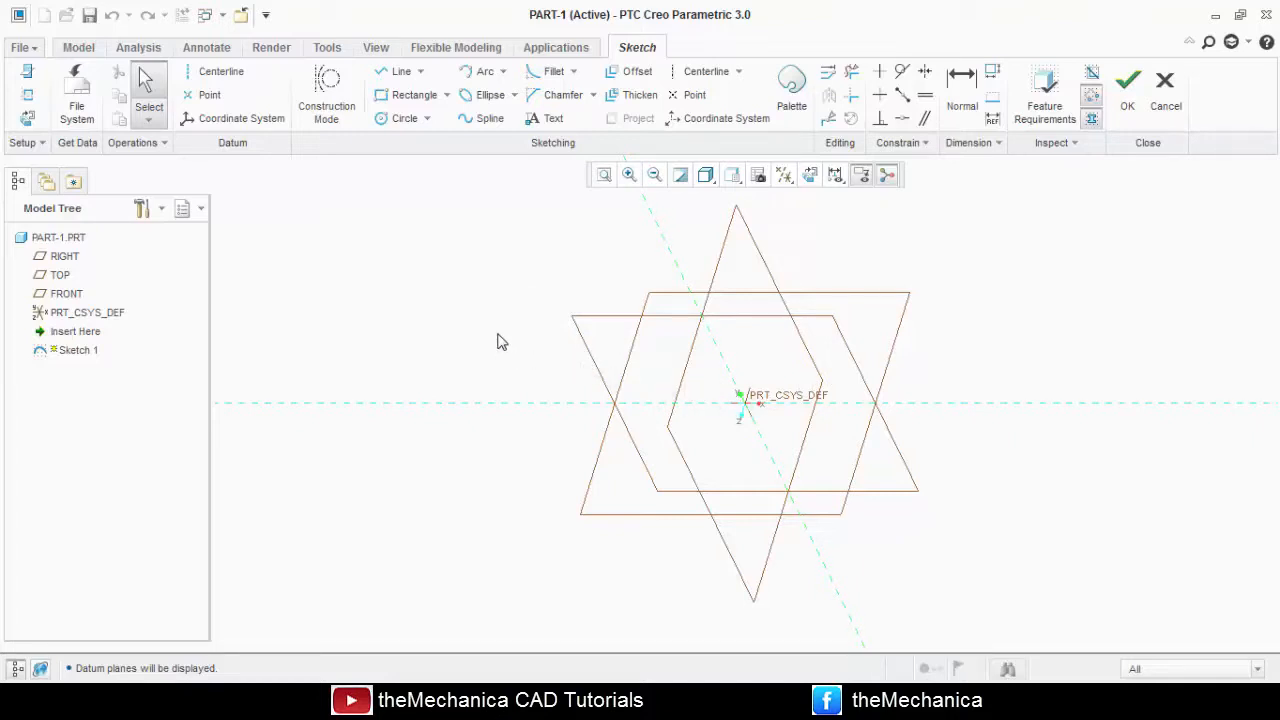
click(27, 94)
click(1238, 296)
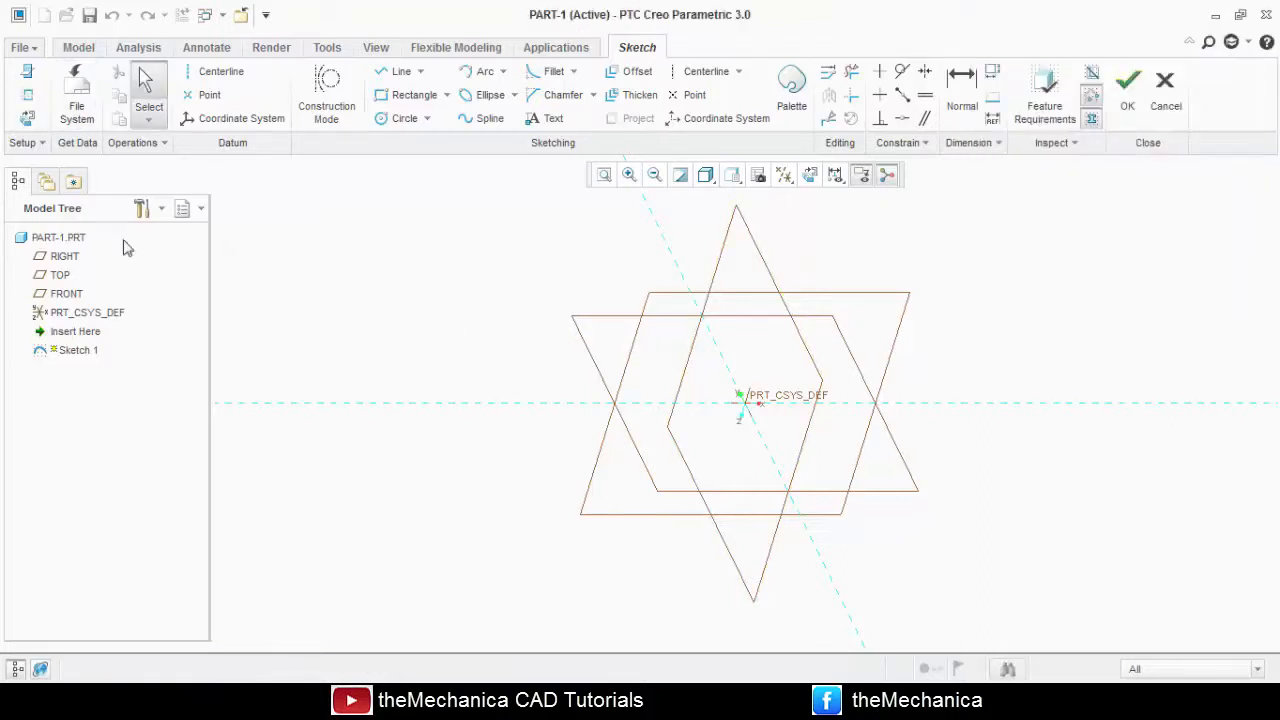
click(29, 118)
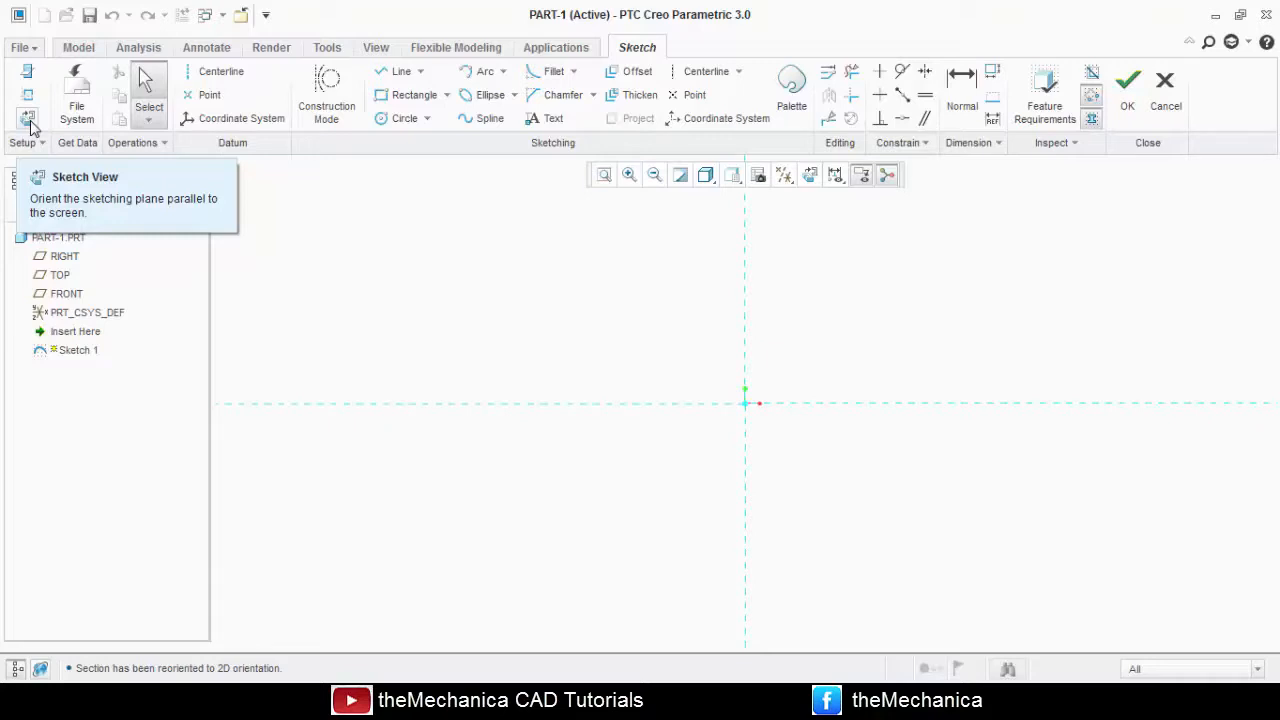
click(28, 118)
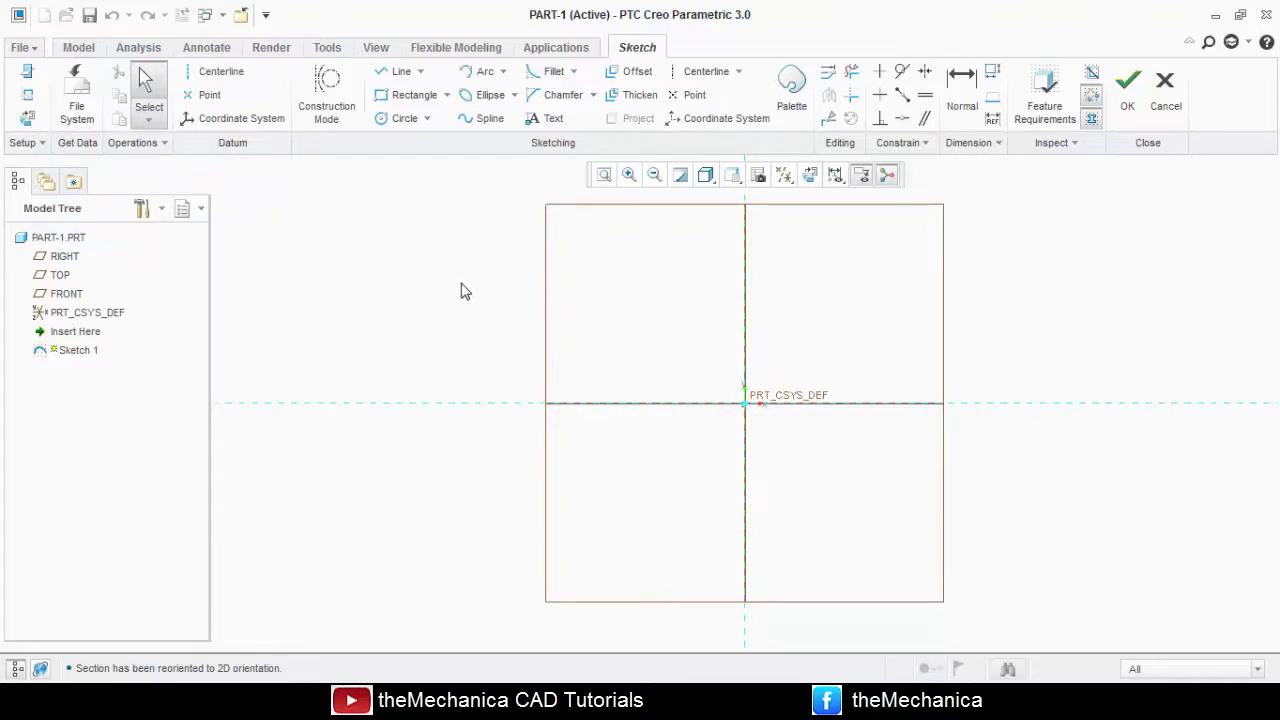
Sketch a circle about 313 in diameter centred on the origin.
click(403, 118)
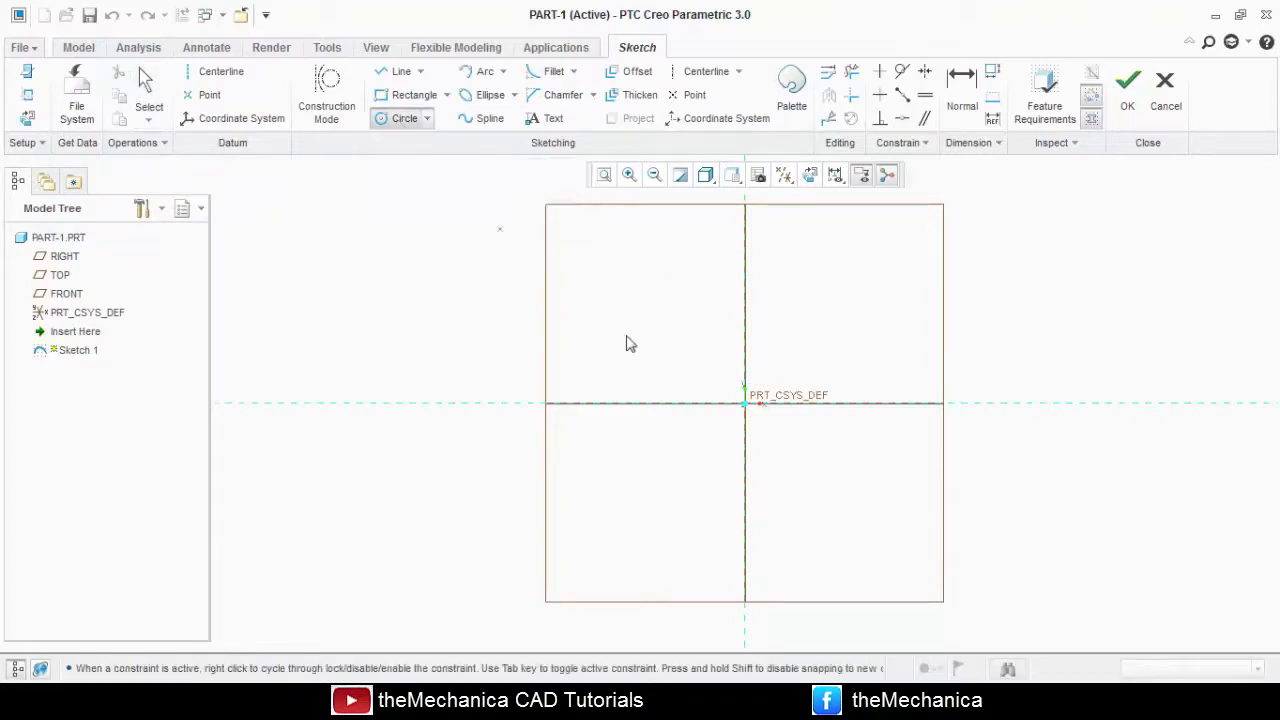
click(764, 420)
click(832, 488)
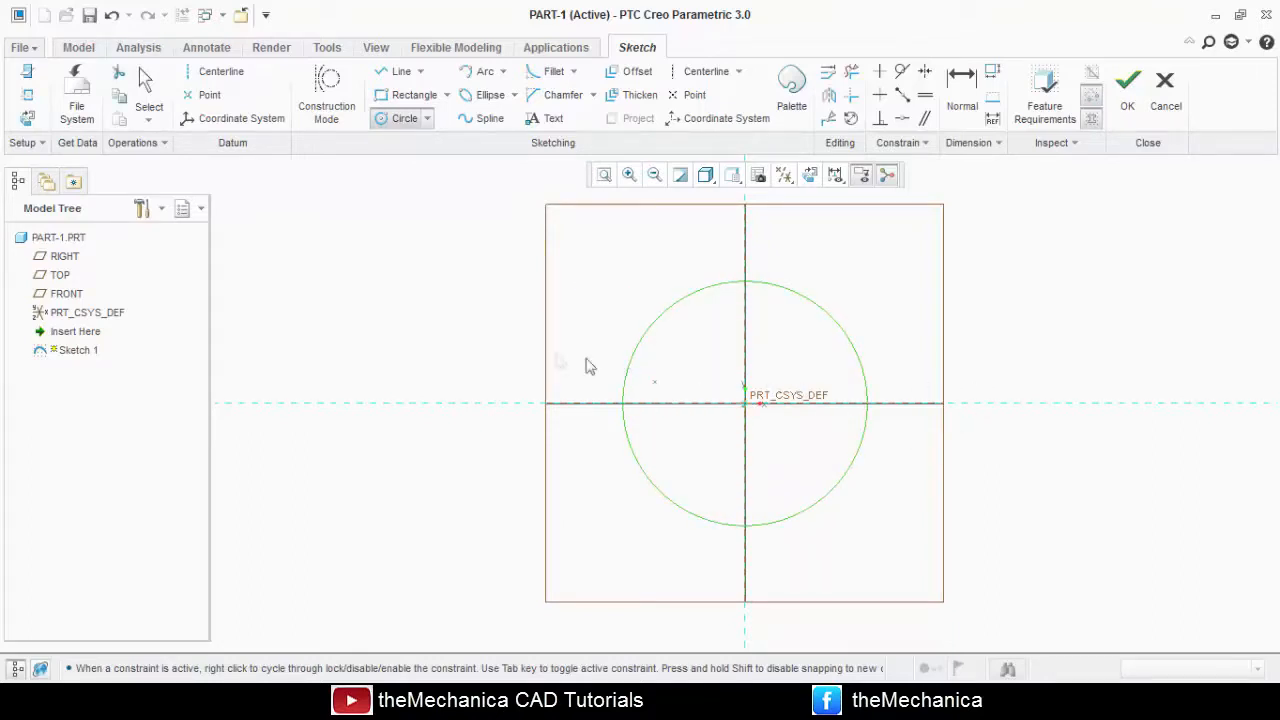
middle_click(502, 349)
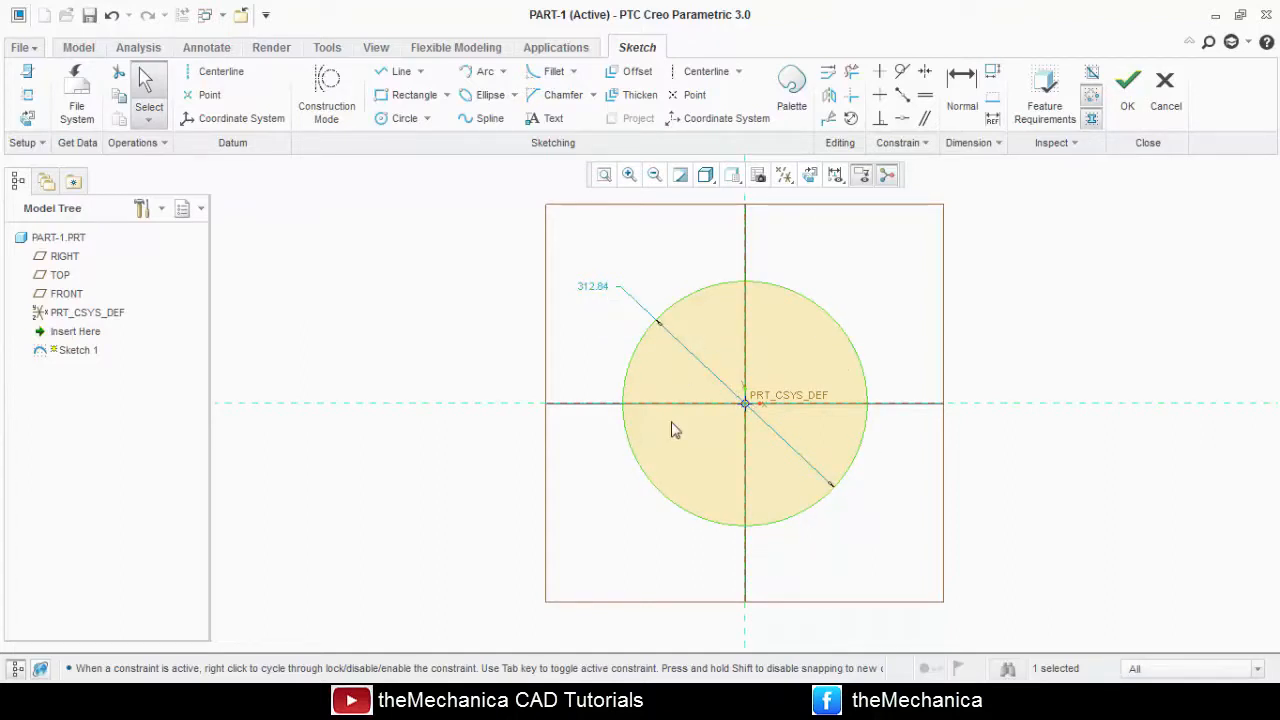
Set the circle's diameter to 60 and place its dimension text outside the circle.
double_click(593, 288)
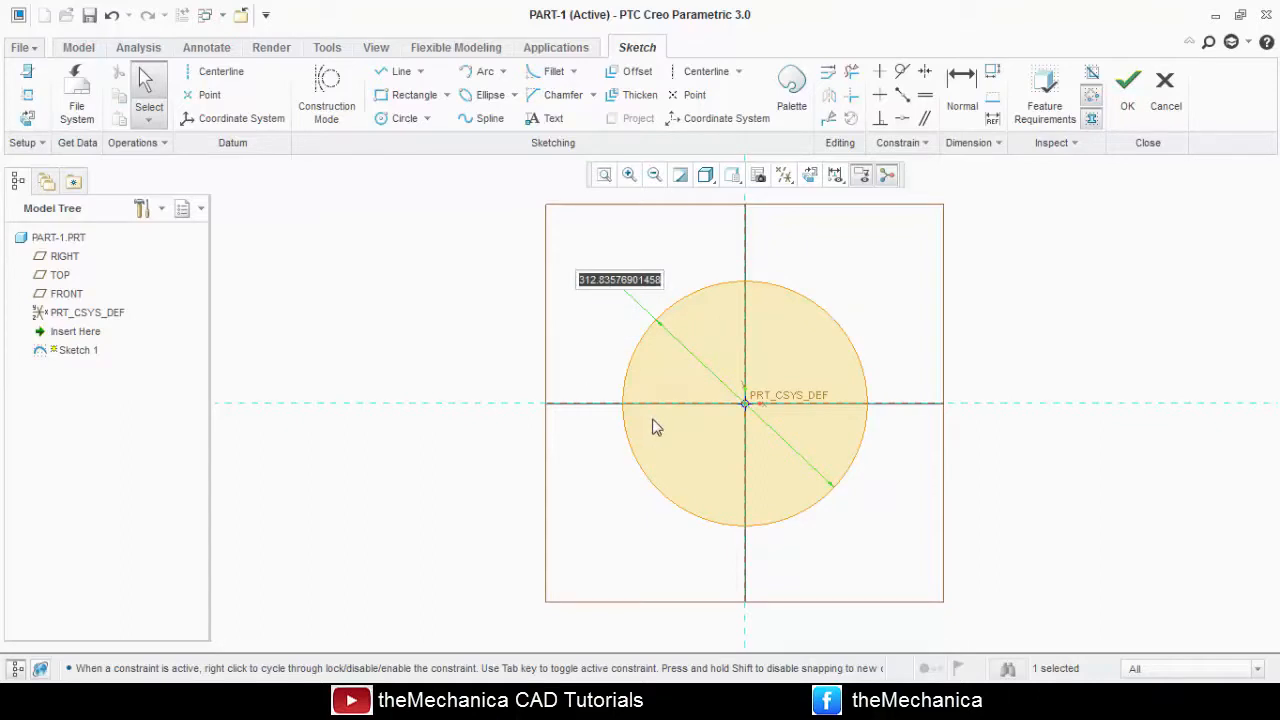
text(60)
key(Return)
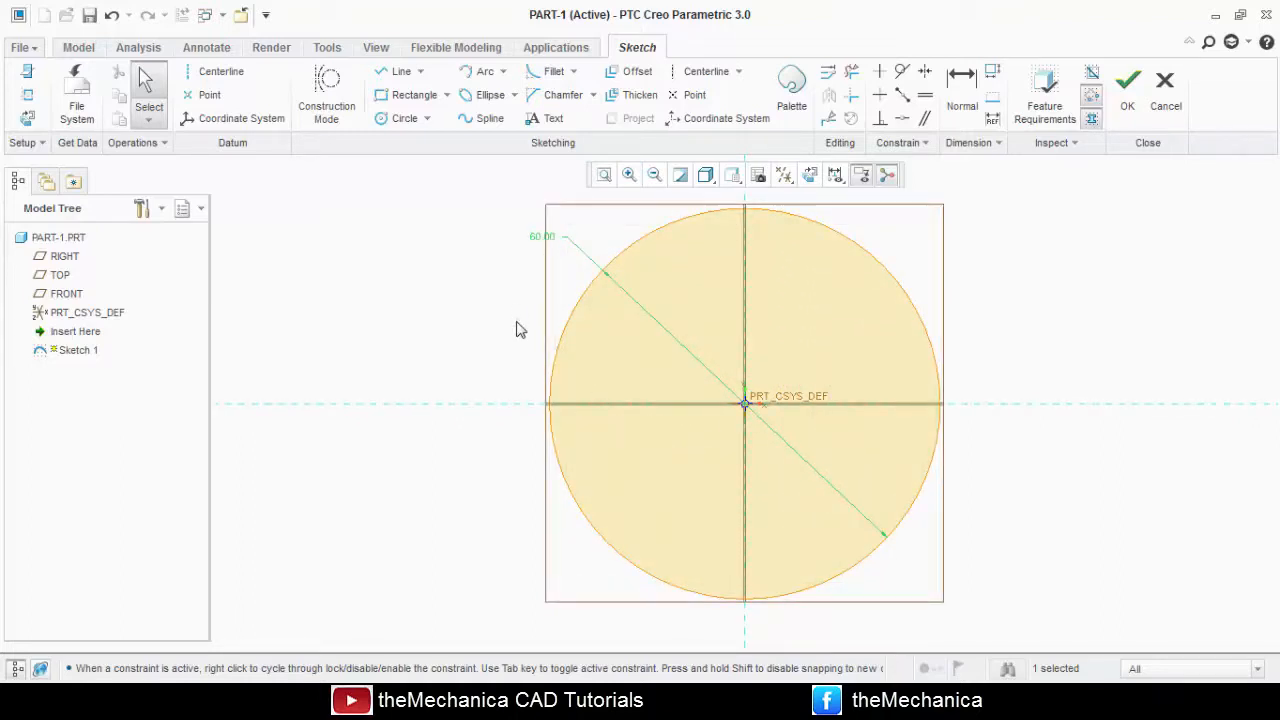
drag(538, 238, 491, 283)
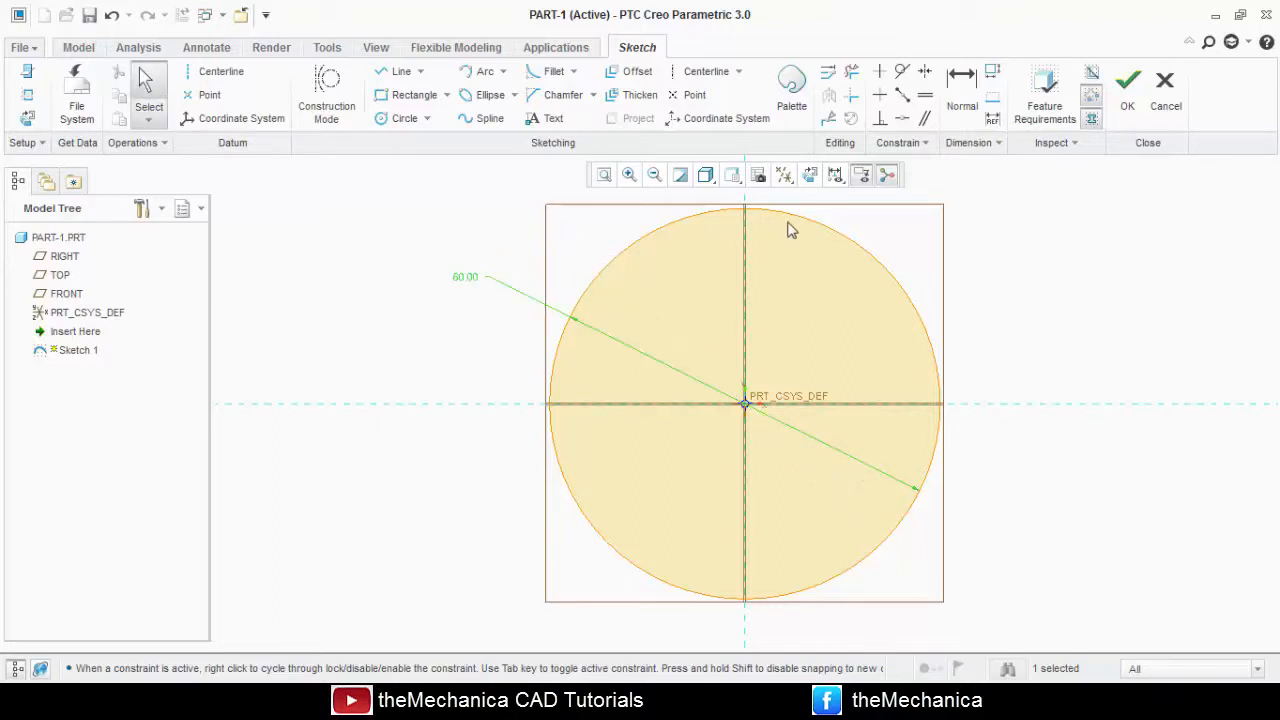
Turn off the display of all datum features and finish the sketch.
click(784, 176)
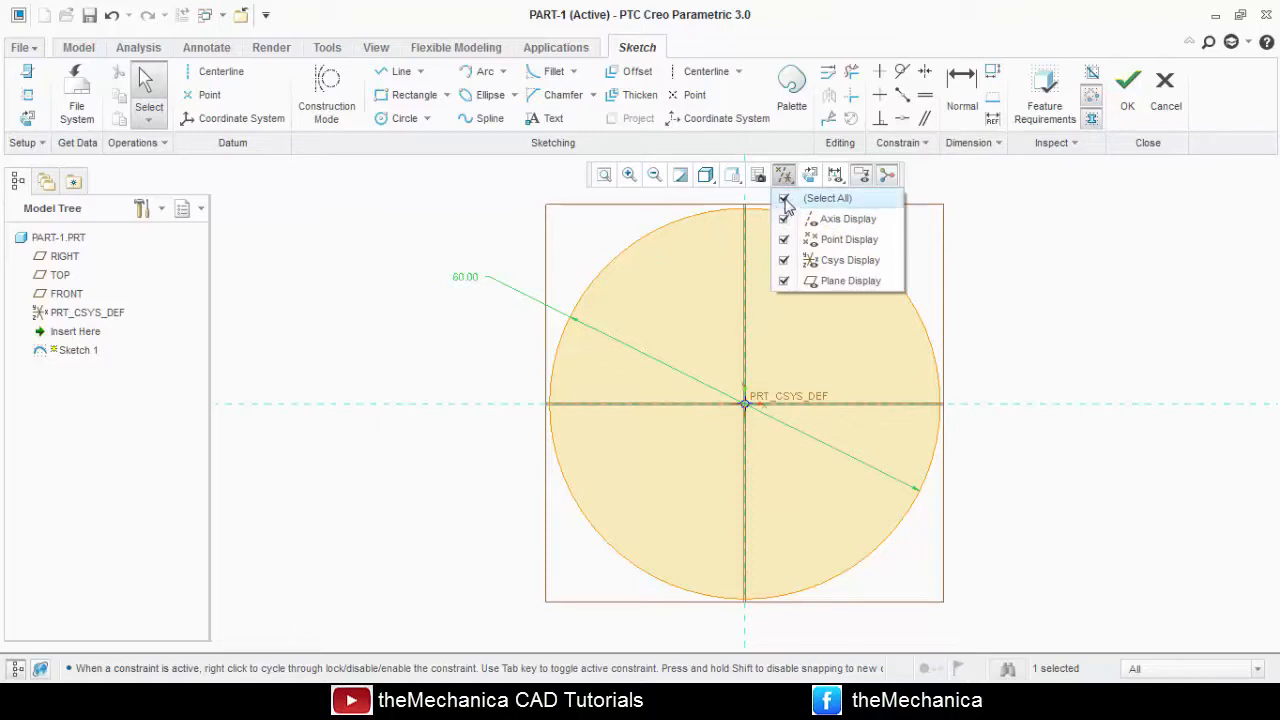
click(786, 200)
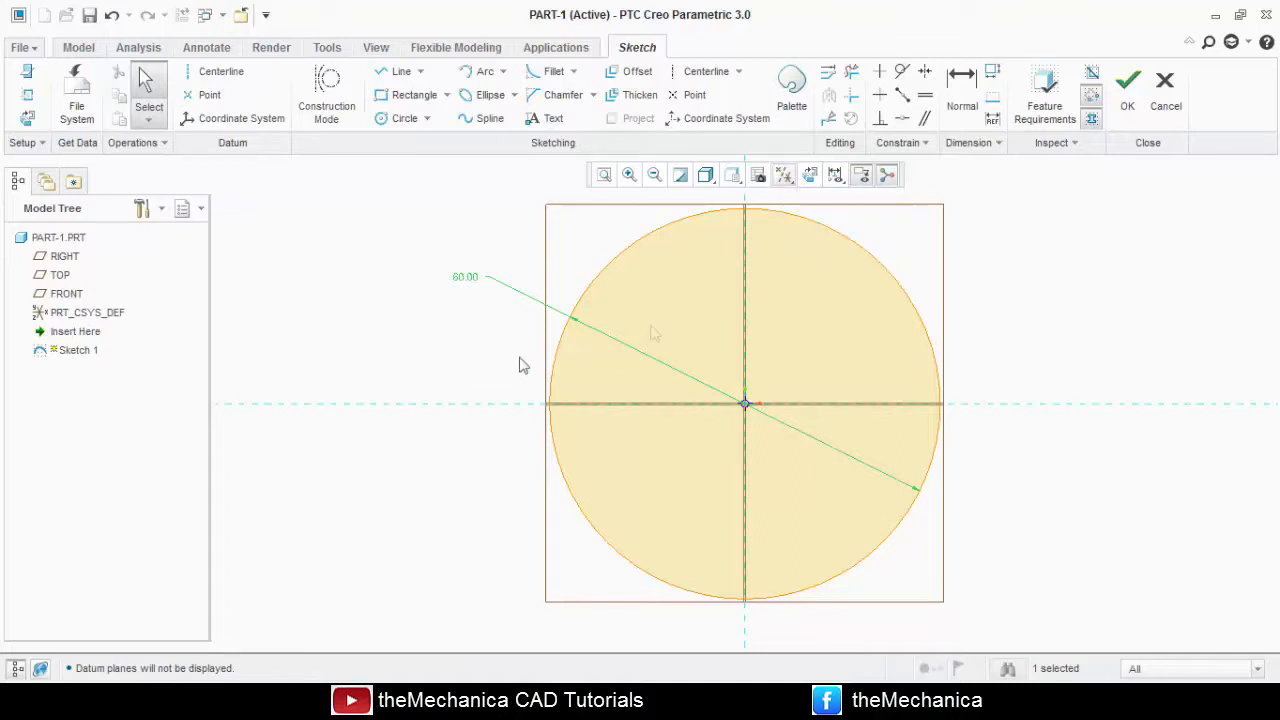
scroll(737, 383, down, 2)
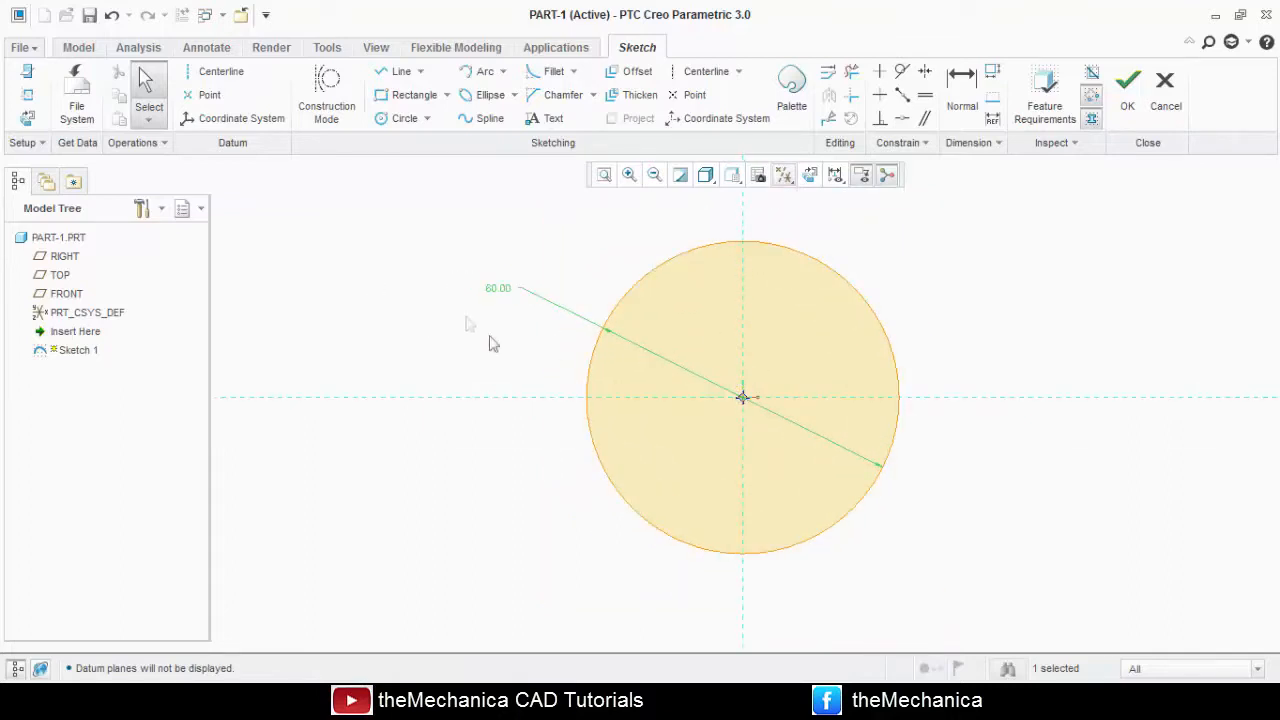
scroll(734, 372, up, 1)
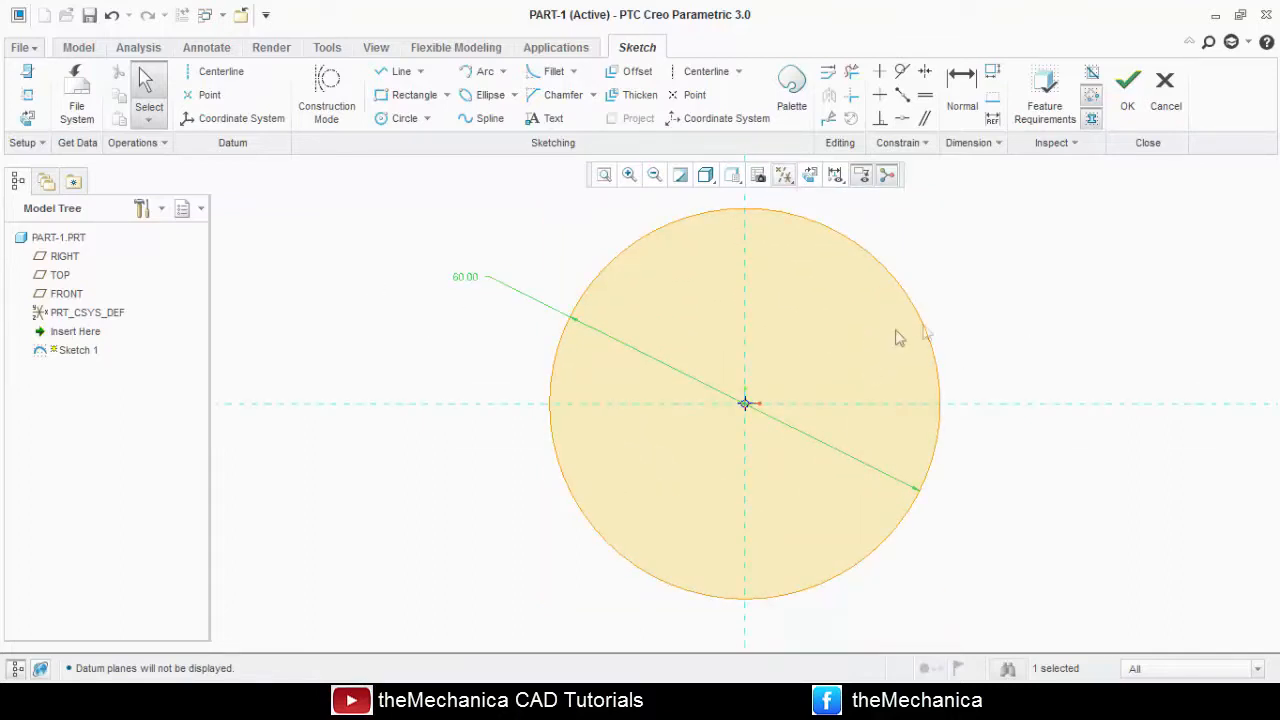
scroll(897, 337, down, 1)
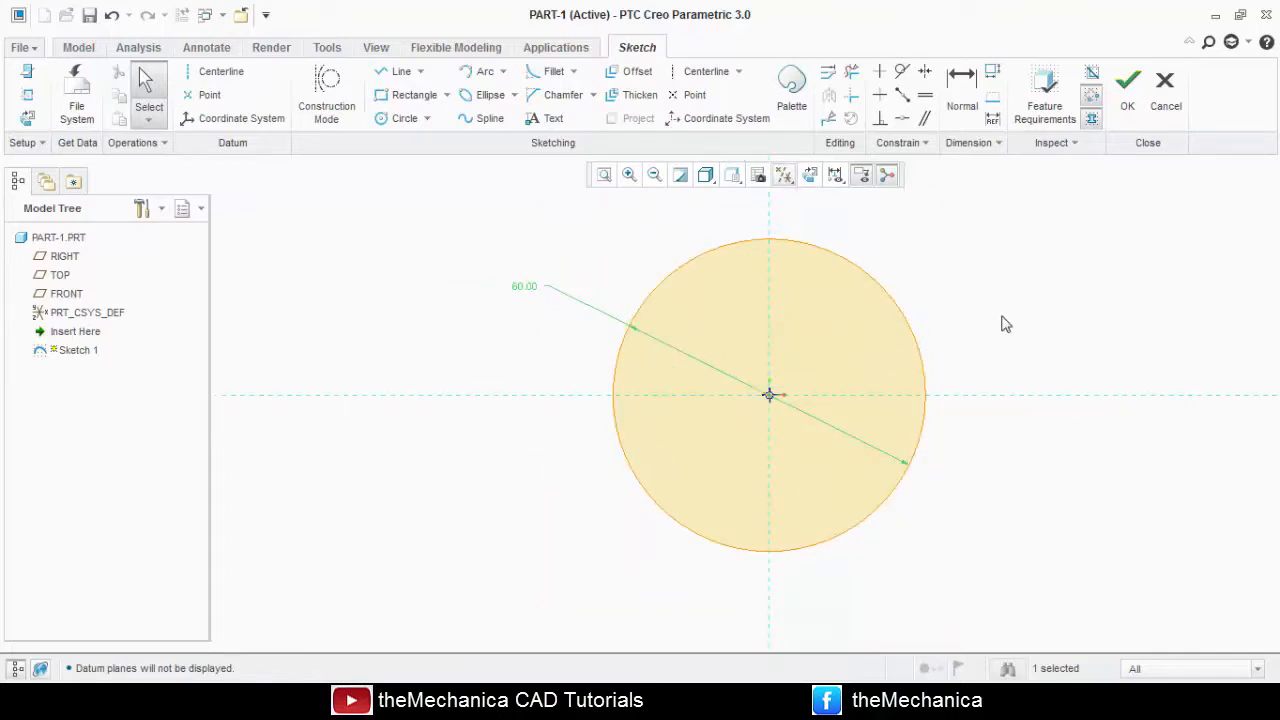
click(1120, 108)
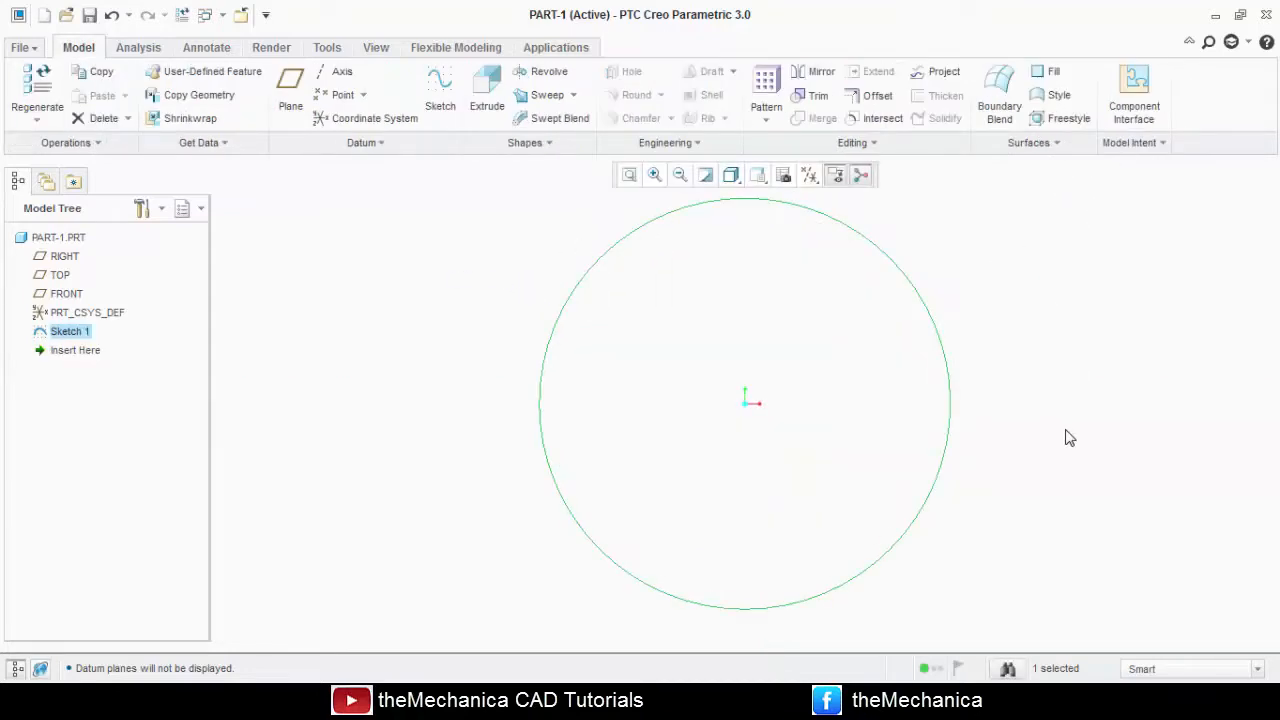
Refit the sketched circle in view and save the part in the Workbook folder named new.
scroll(474, 426, down, 1)
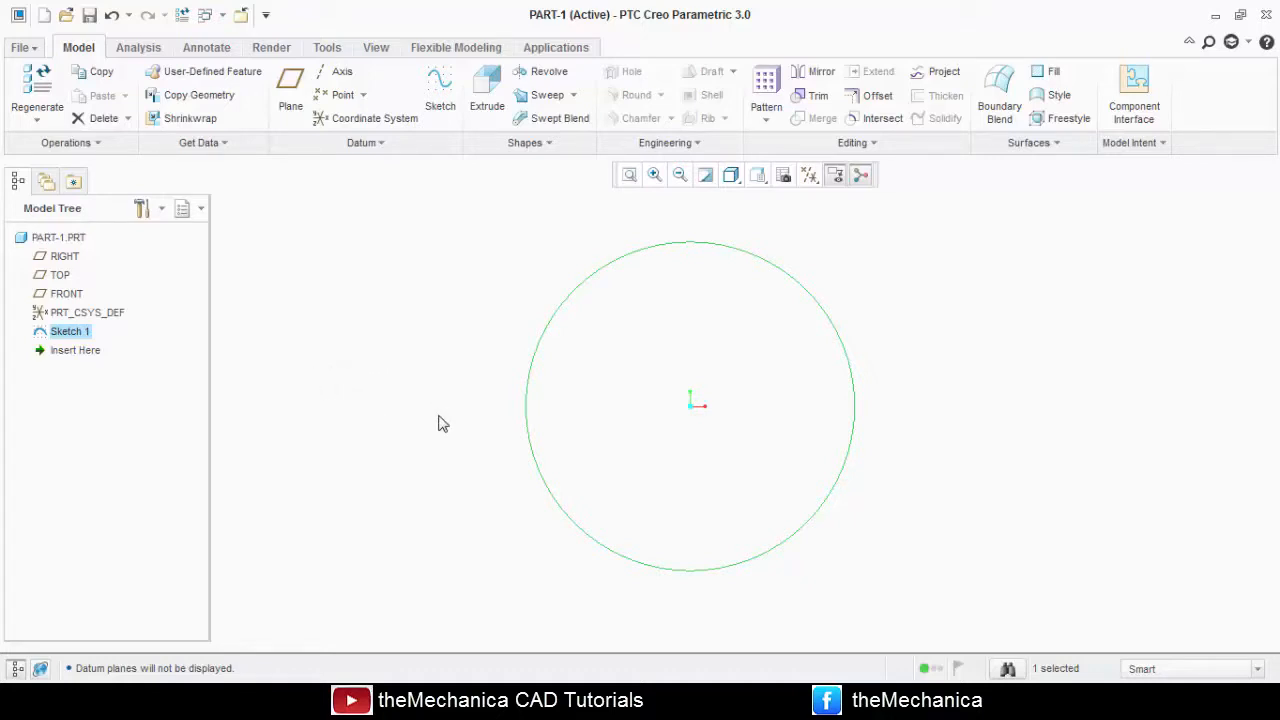
scroll(443, 424, down, 1)
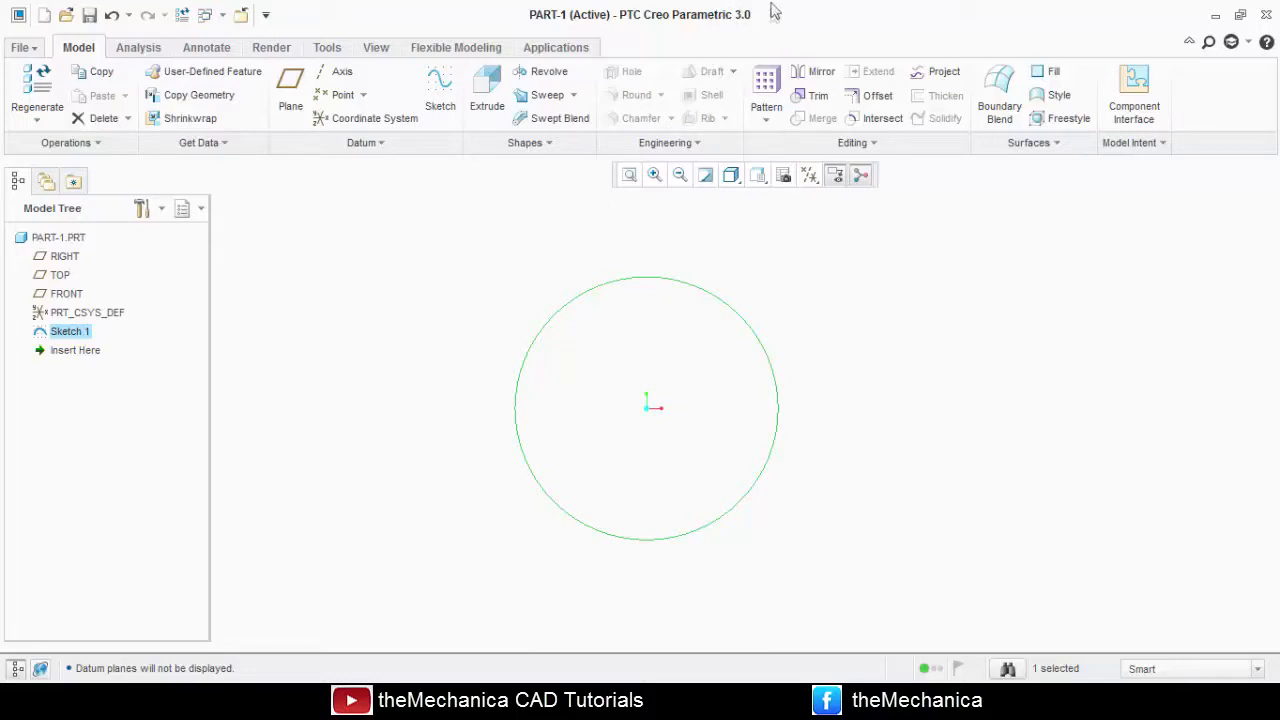
scroll(507, 414, down, 1)
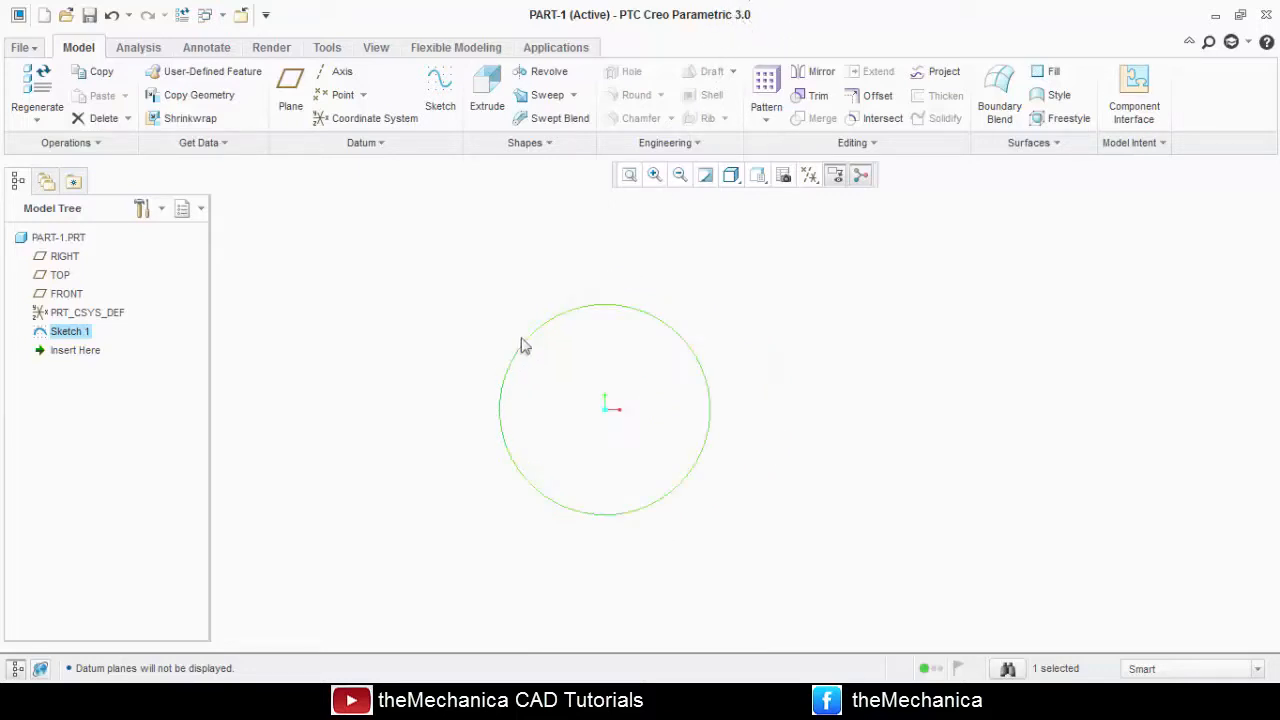
click(629, 175)
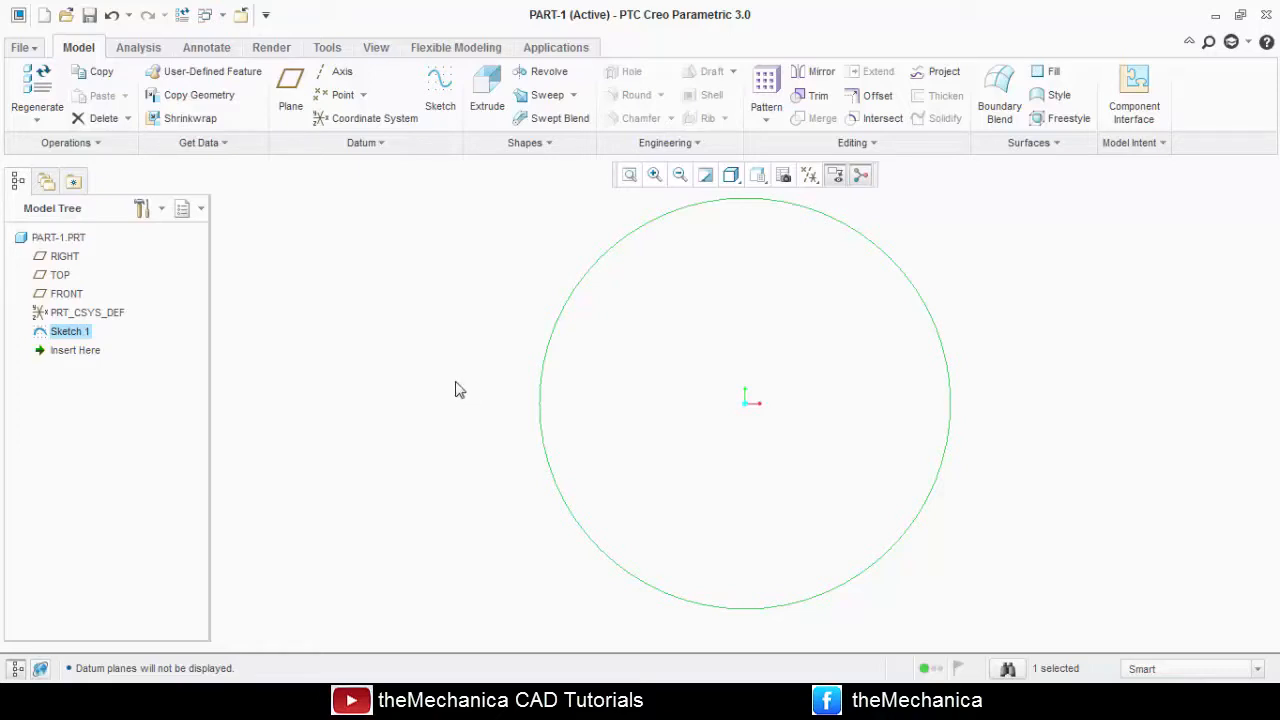
click(28, 50)
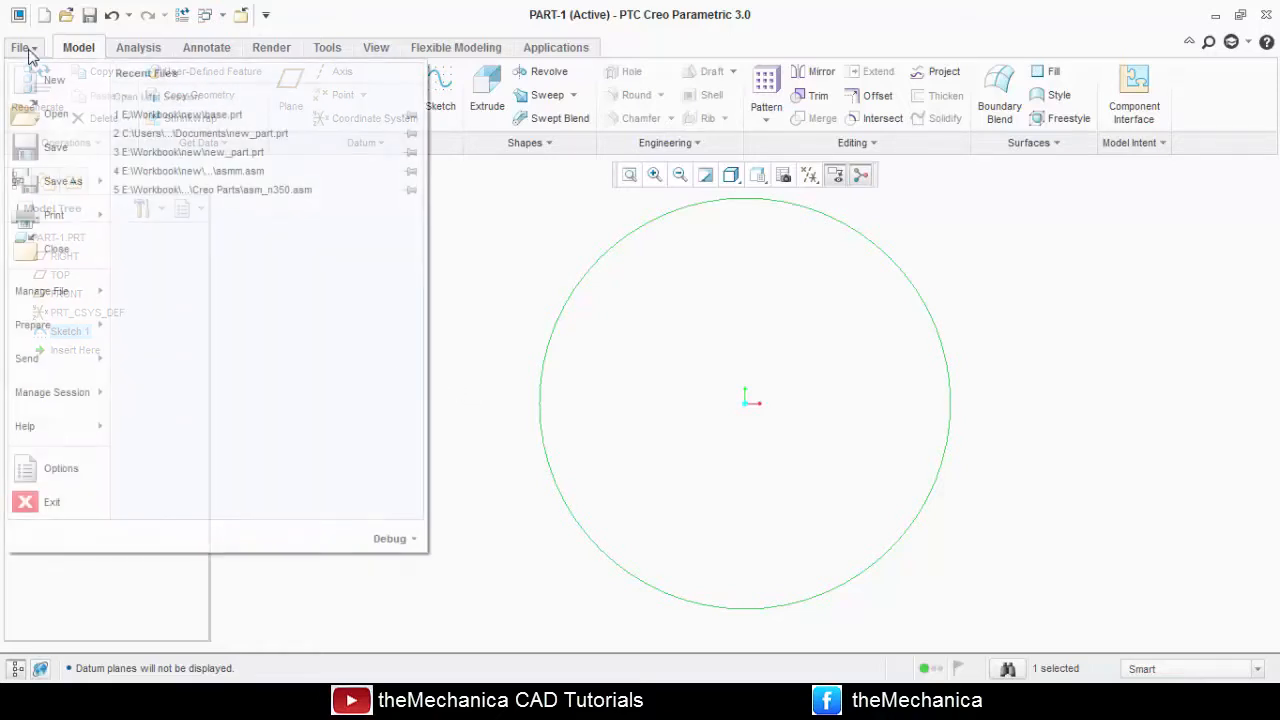
click(45, 150)
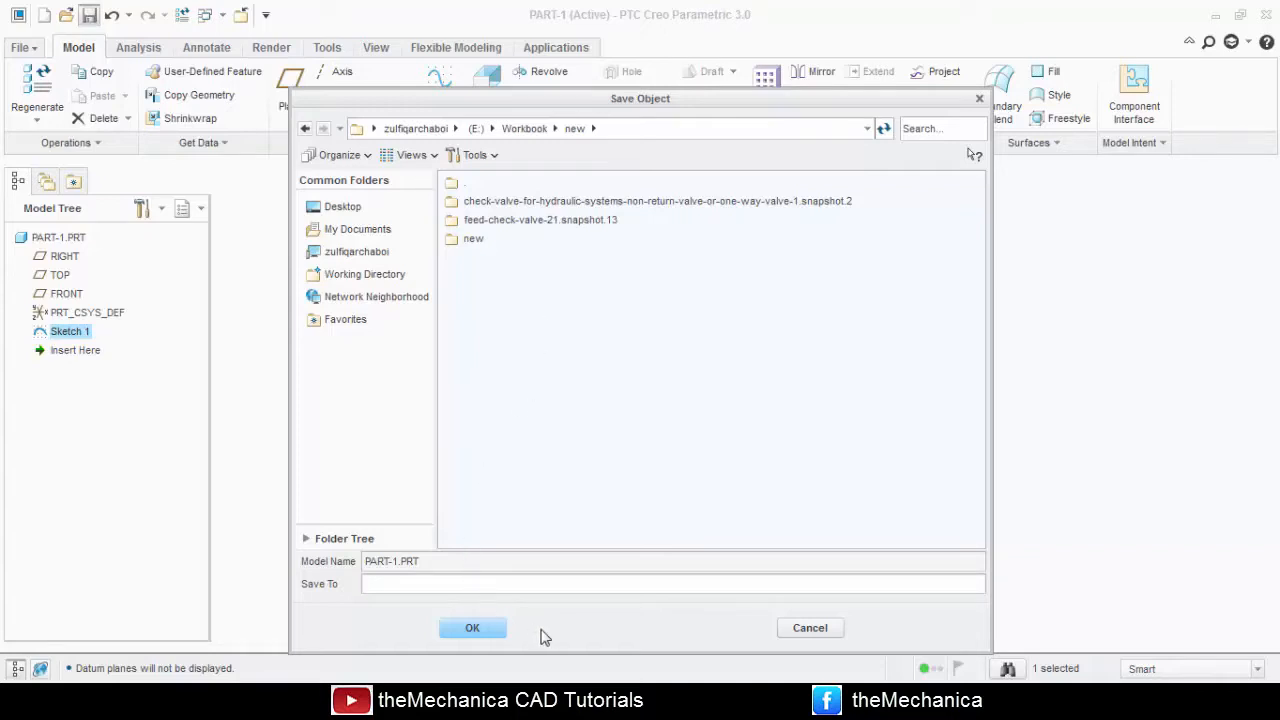
click(486, 629)
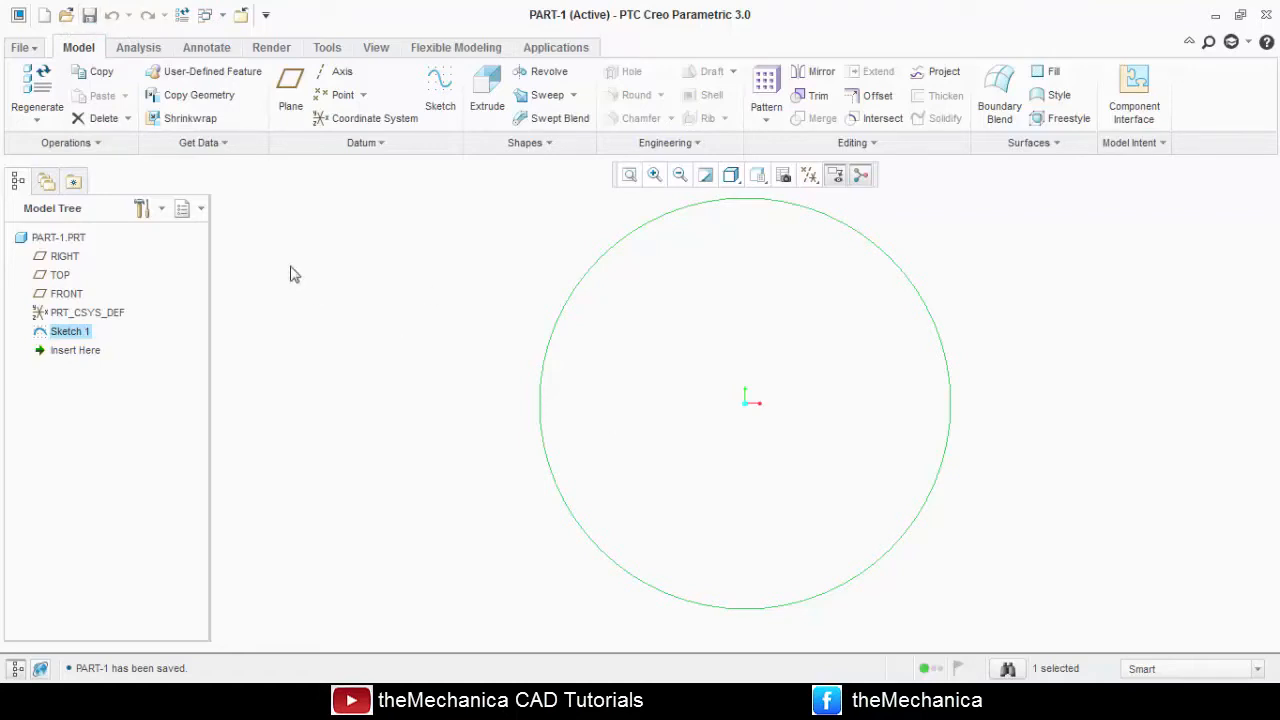
Close the PART-1 part window.
click(65, 20)
click(986, 584)
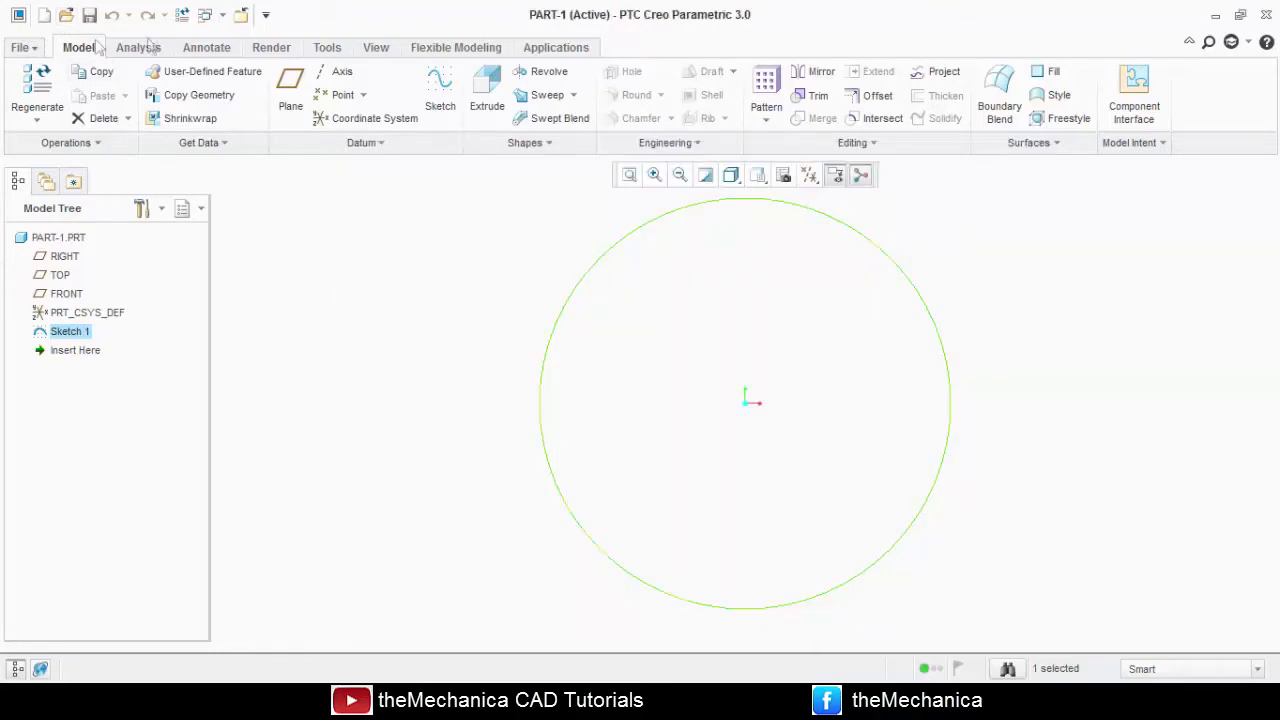
click(241, 15)
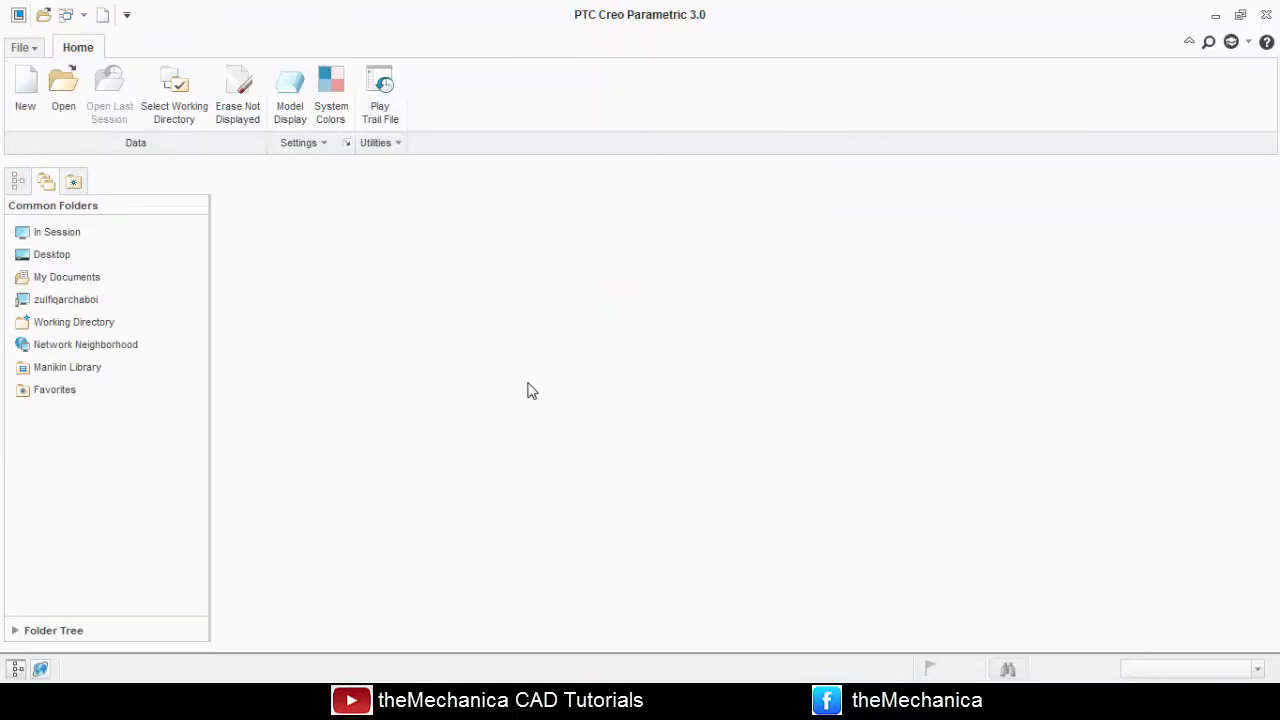
List the models held in session and preview base.prt and part-1.prt.
click(57, 232)
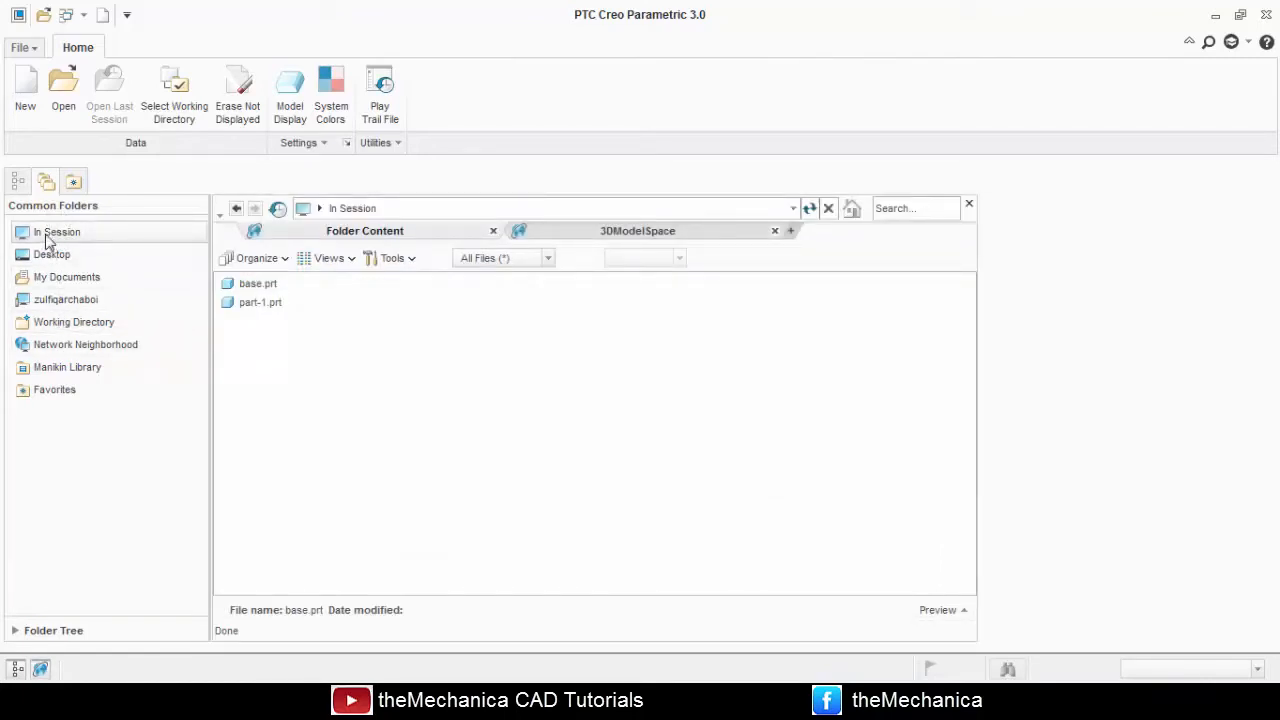
click(259, 285)
click(258, 307)
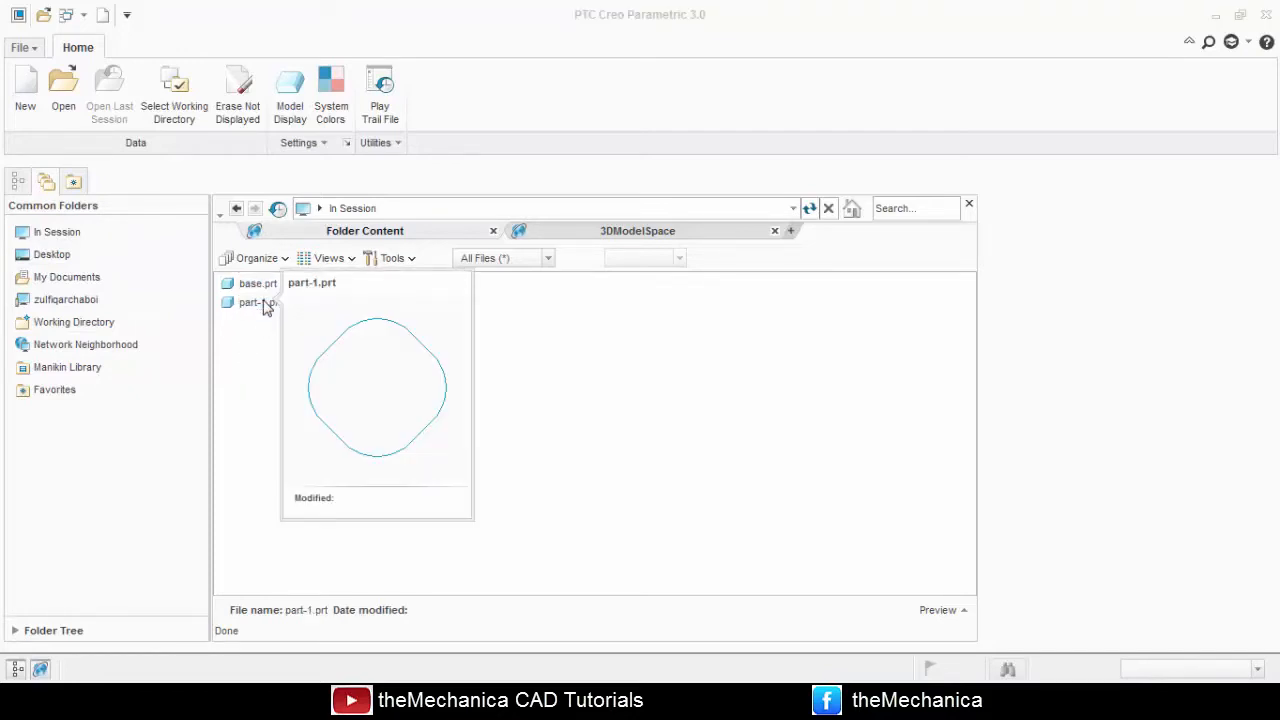
mouse_move(255, 290)
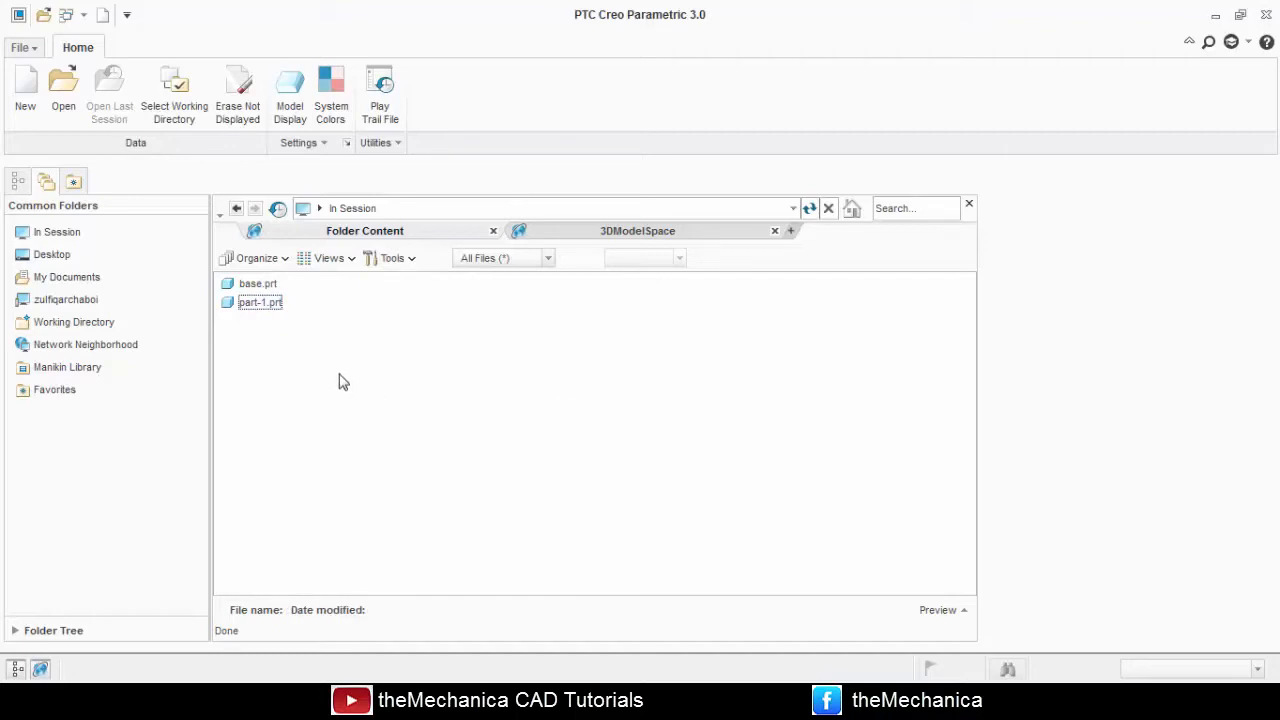
Erase all models not displayed from the session memory and reload the In Session folder content.
click(246, 108)
click(645, 500)
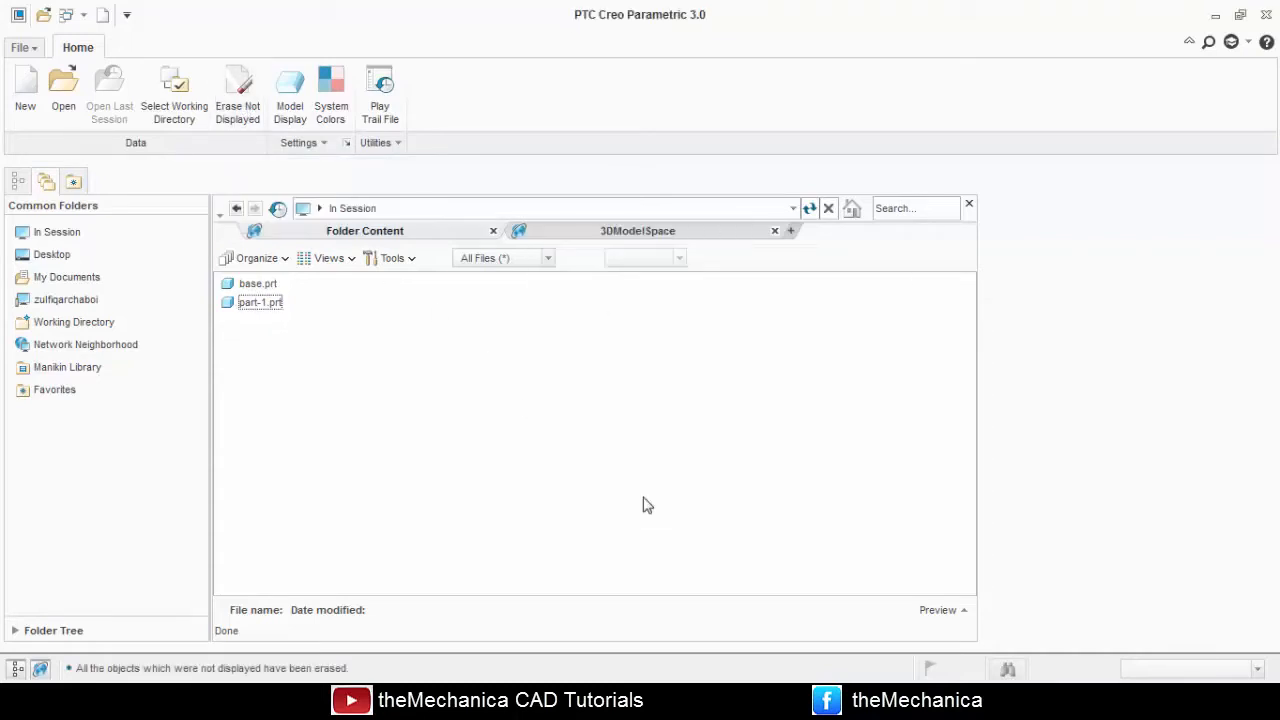
click(40, 234)
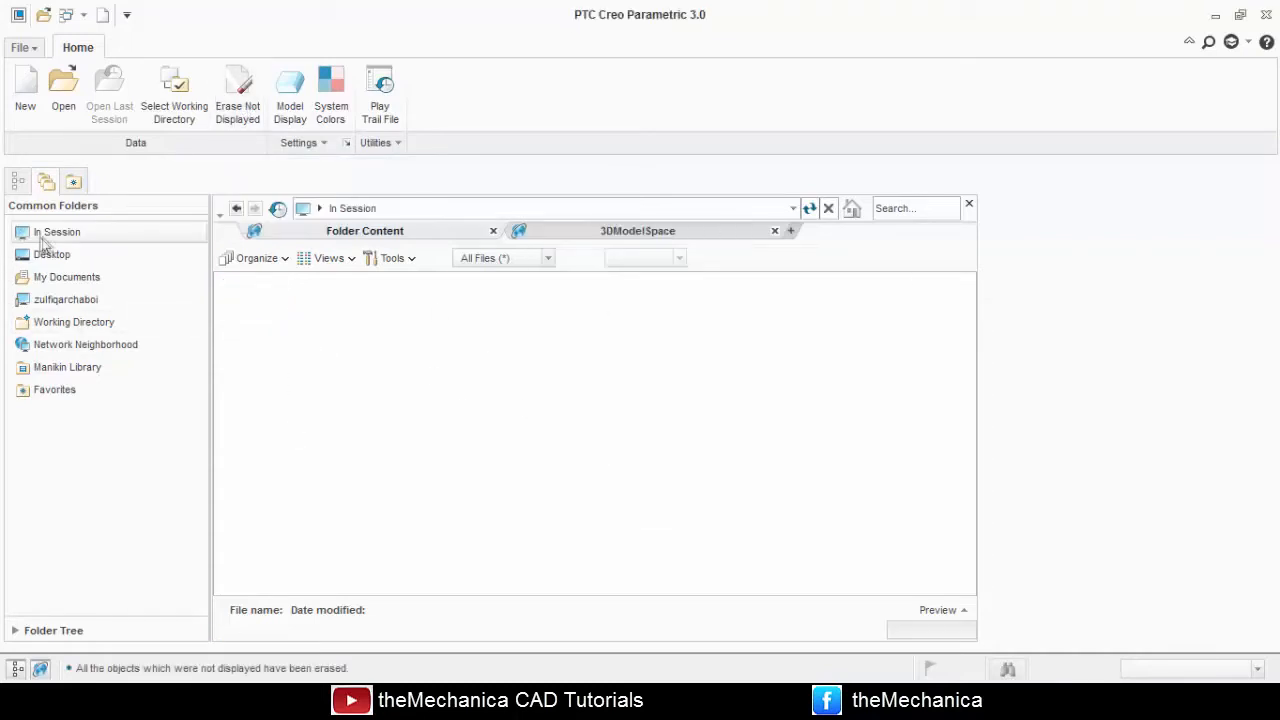